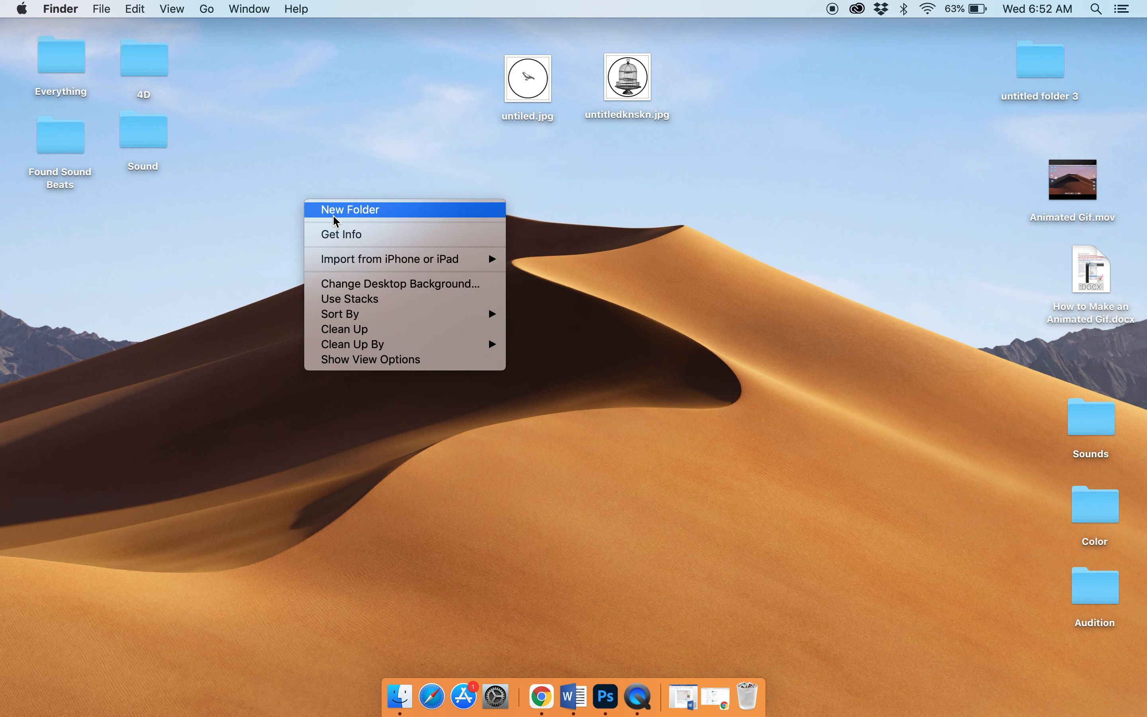
- Create a desktop folder named Animation and place it below the existing Sound folder
click(332, 214)
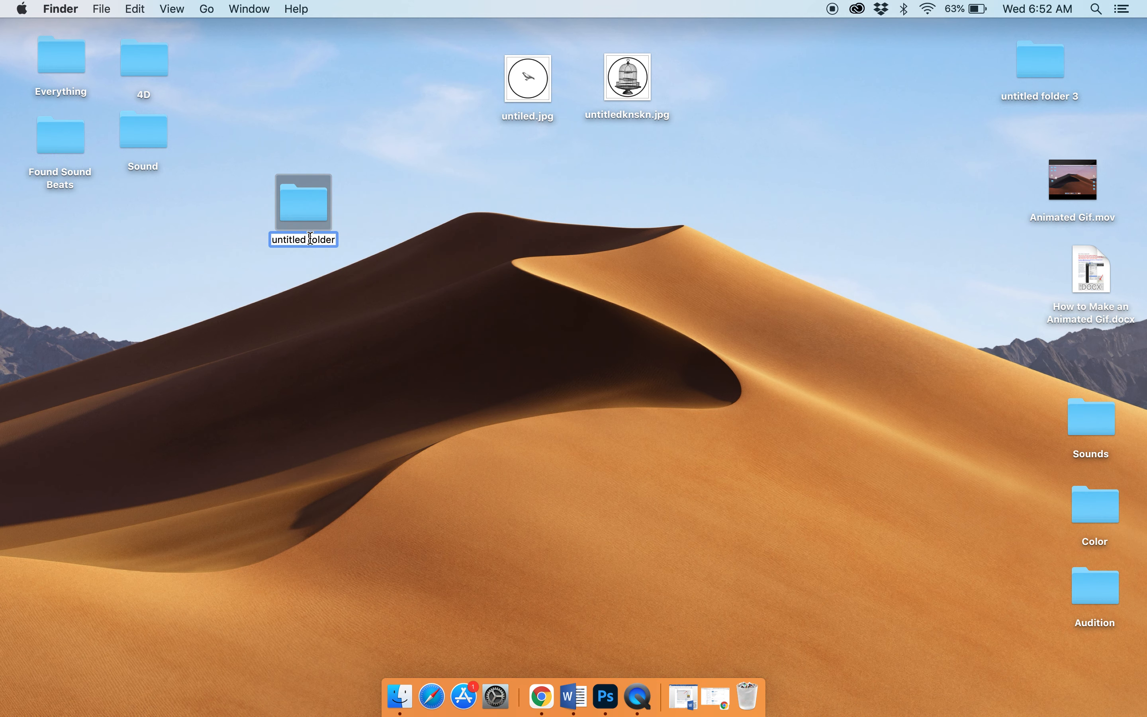
text(Animation)
click(383, 281)
drag(321, 201, 191, 300)
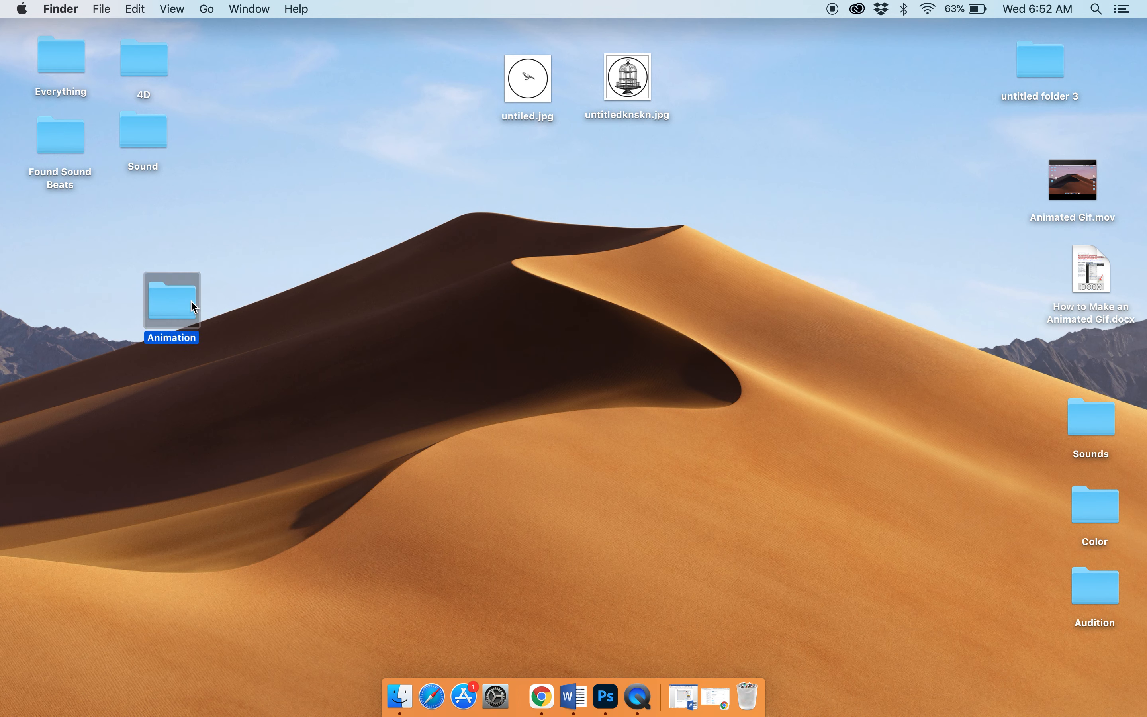
click(527, 162)
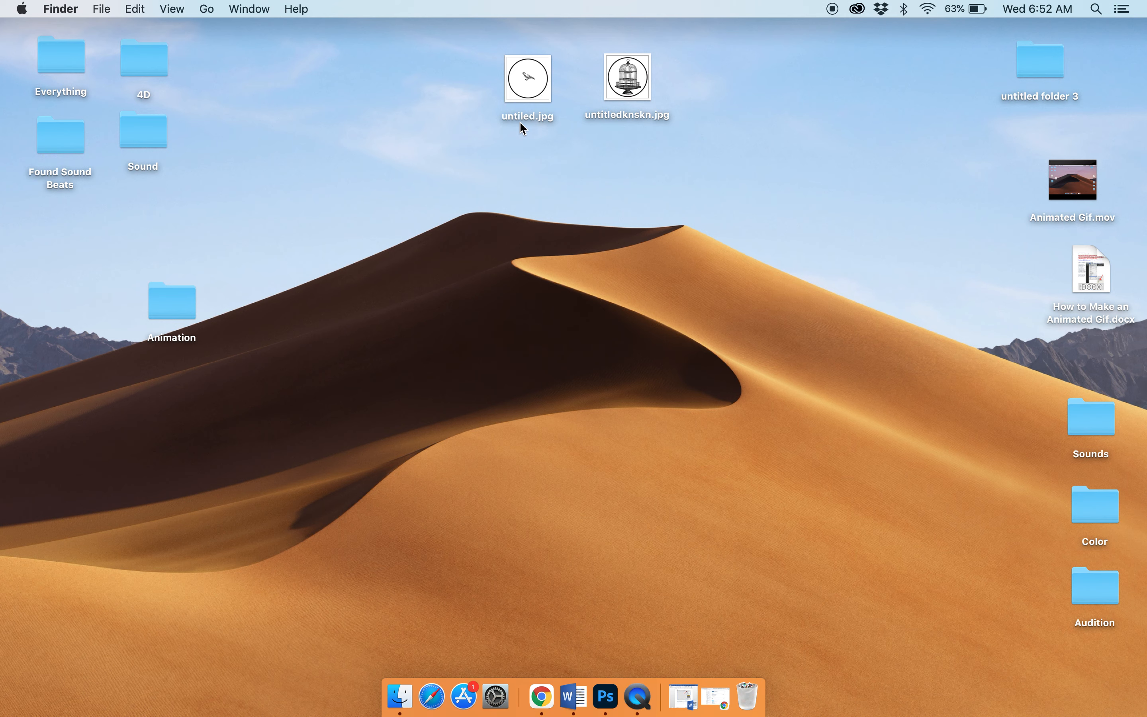
- Move the untiled.jpg and untitledknskn.jpg images to the middle of the desktop, beside the Animation folder
drag(545, 68, 429, 250)
drag(635, 78, 531, 263)
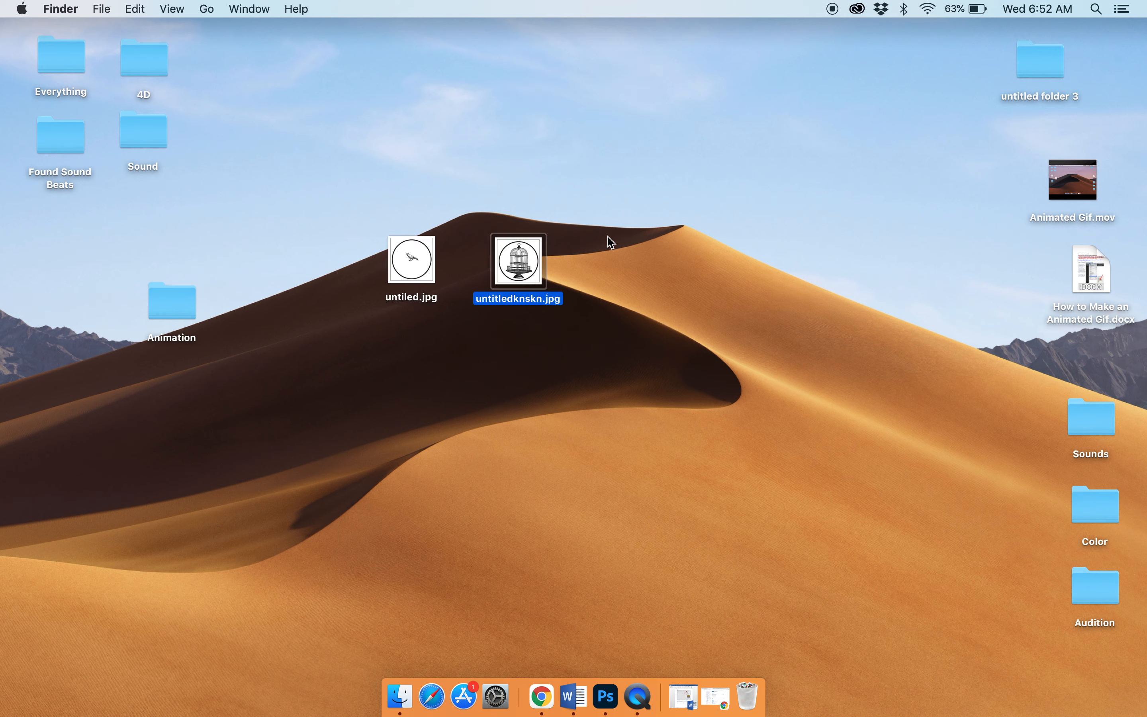
click(563, 160)
click(401, 306)
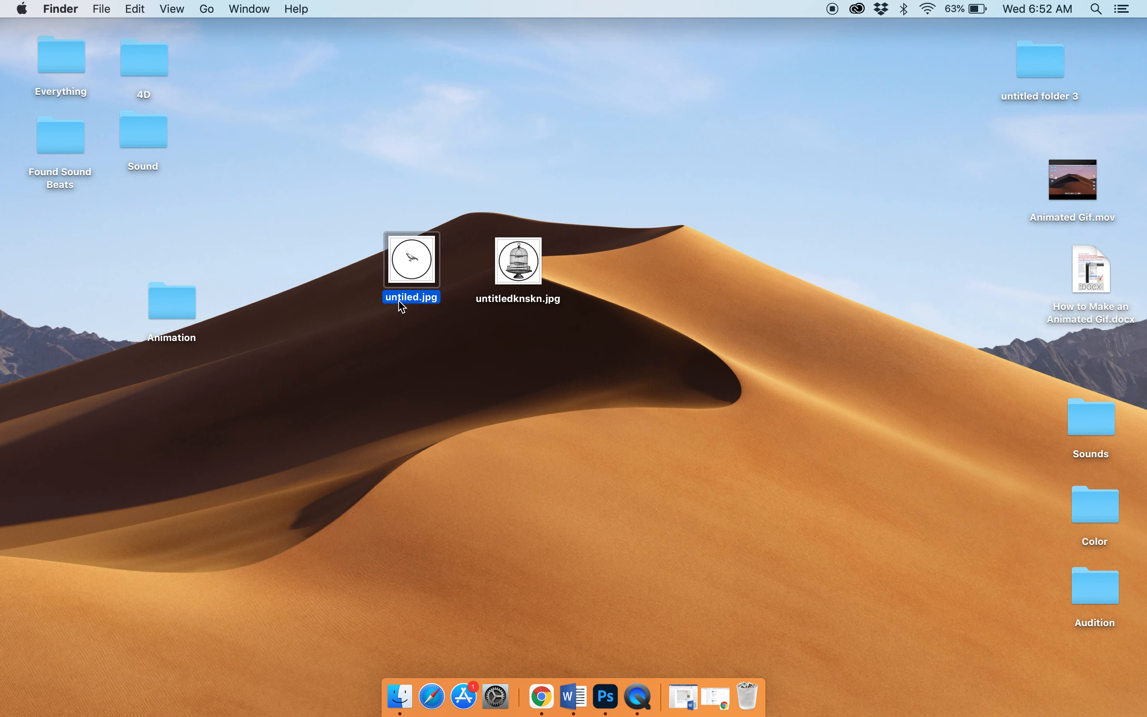
key(h)
click(399, 300)
right_click(398, 301)
double_click(395, 301)
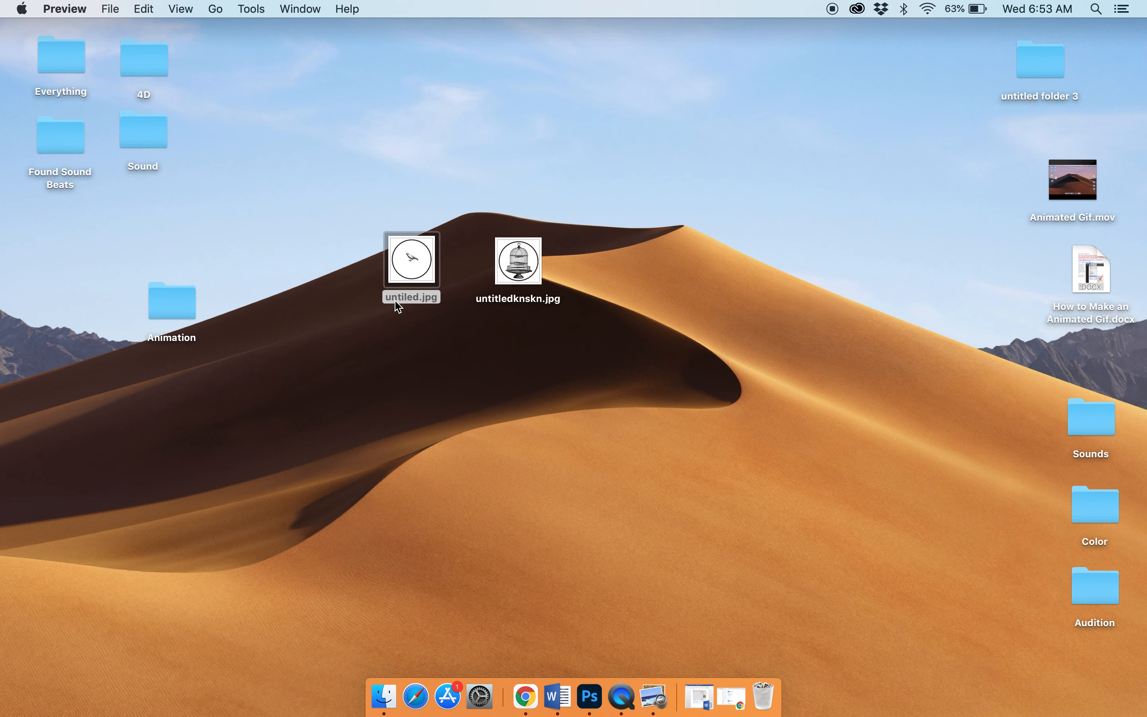
click(13, 29)
- Rename the bird image untiled.jpg as Frame 1
click(416, 299)
click(414, 297)
text(Frame 1)
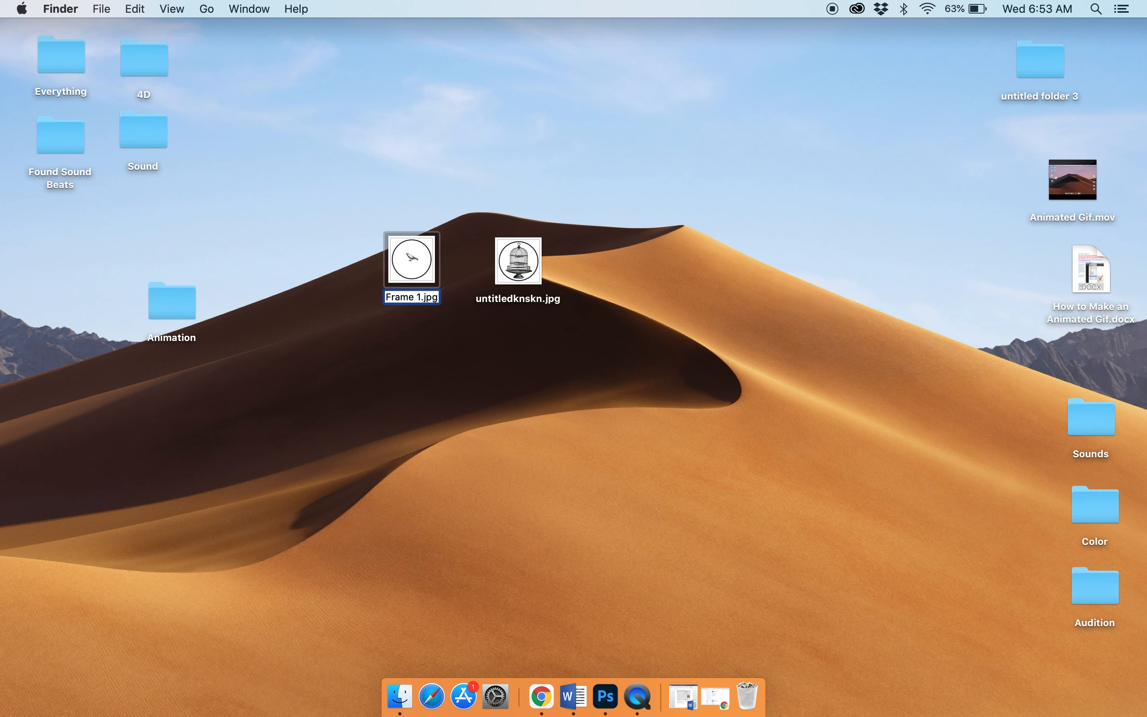
click(491, 344)
- Rename the birdcage image untitledknskn.jpg as Frame 2
click(504, 306)
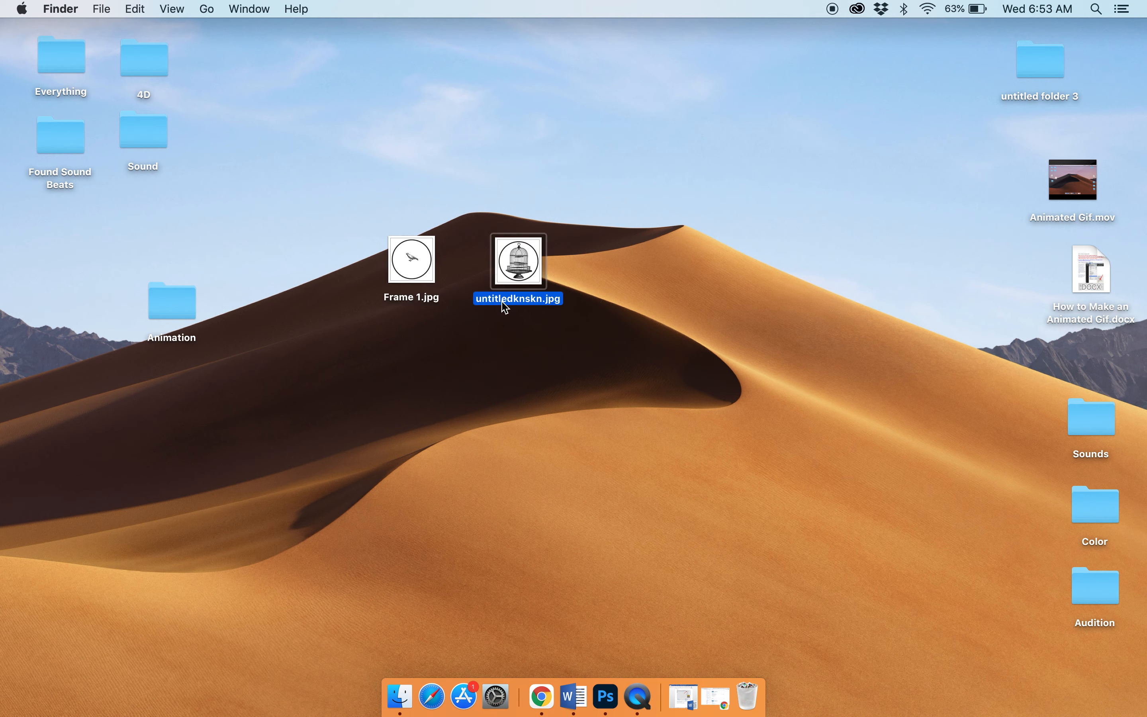
click(503, 302)
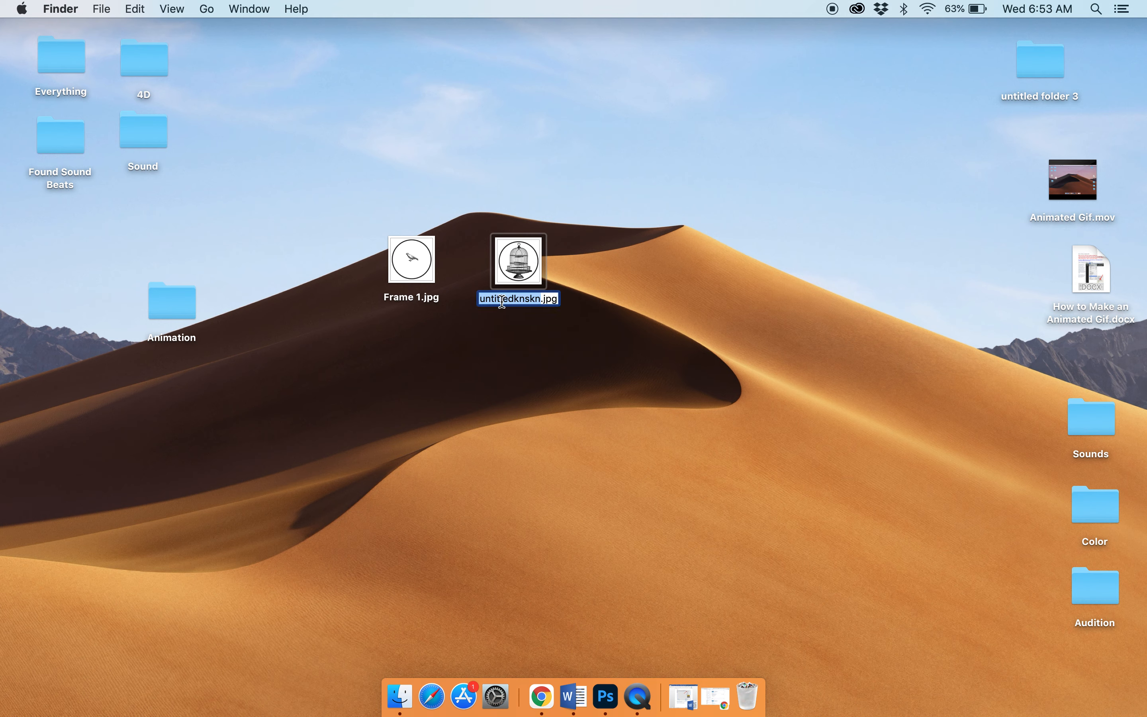
text(Frame)
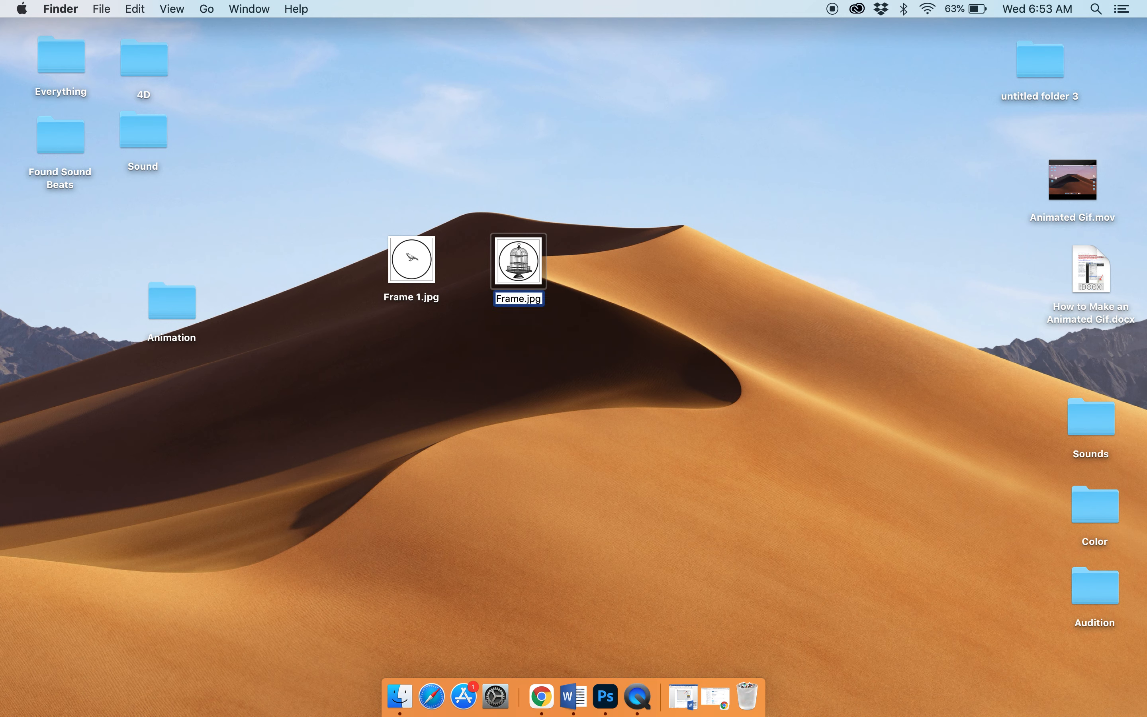
text( 2)
click(543, 334)
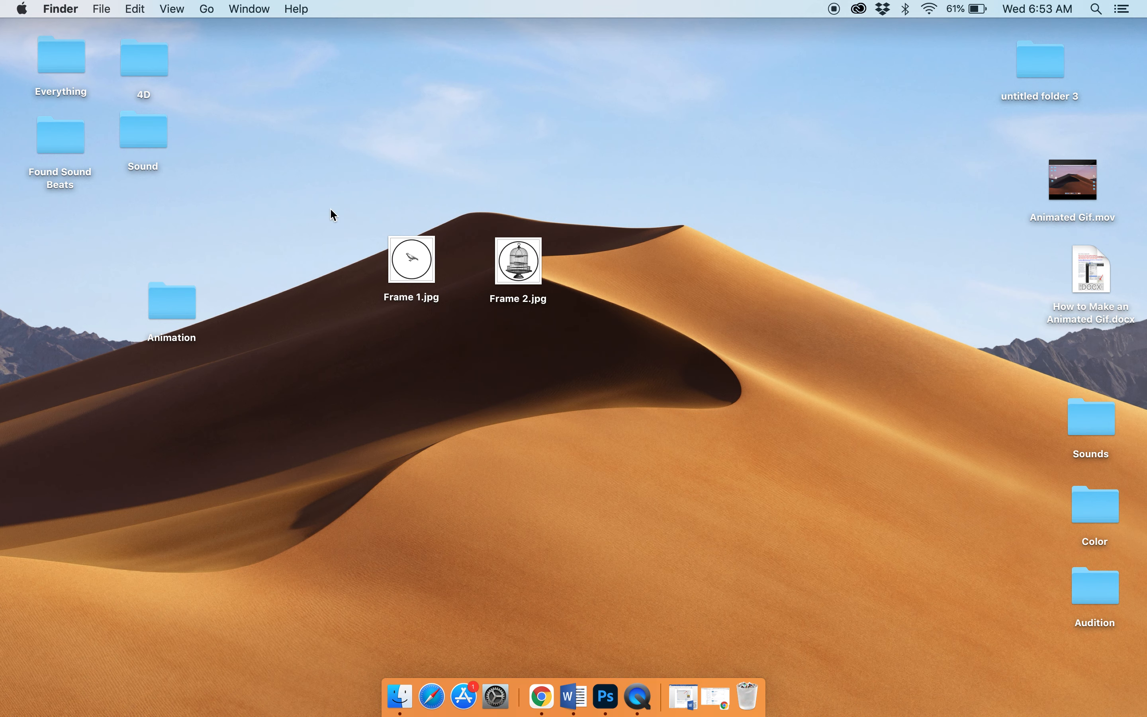
- Put Frame 1.jpg and Frame 2.jpg into the Animation folder and place the folder near the desktop's upper edge, beside the 4D folder
drag(339, 229, 637, 363)
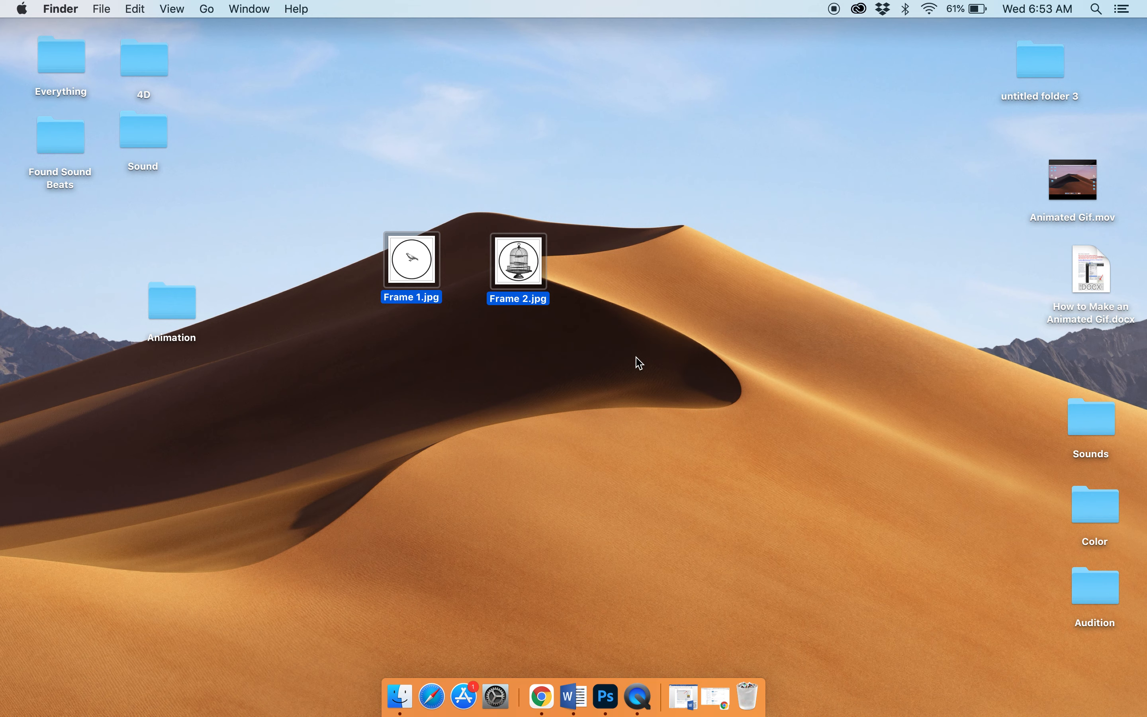
drag(521, 249, 312, 97)
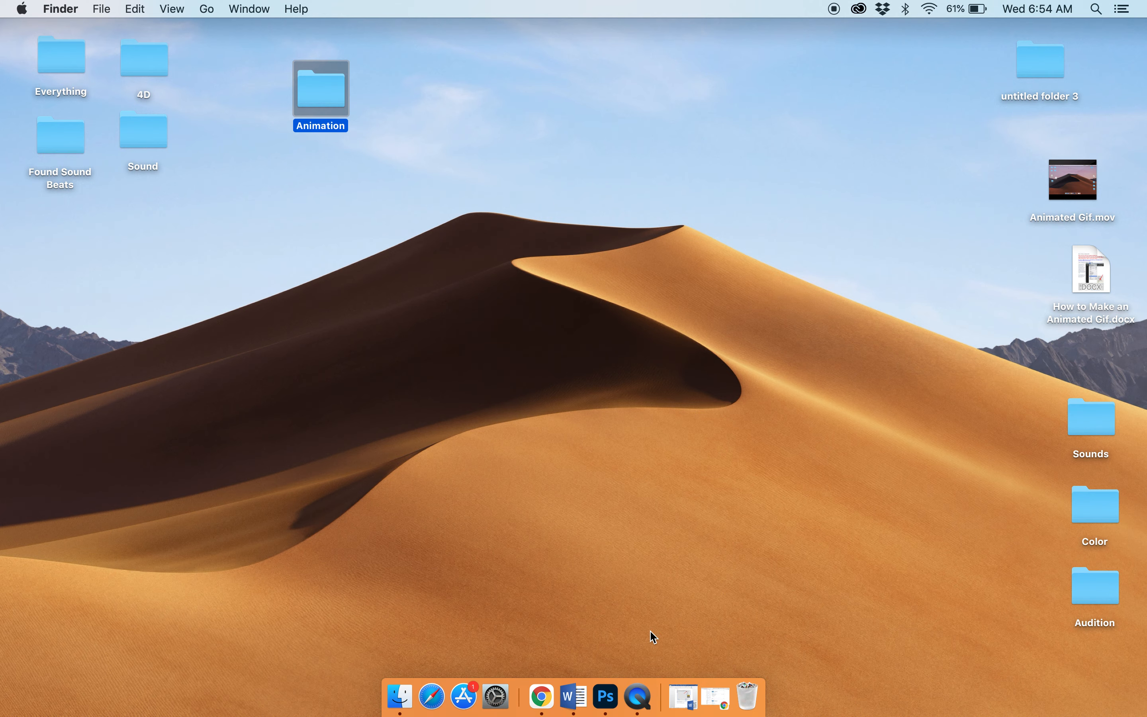
- Switch to Photoshop and start a new document with the NTSC DV film and video preset, 720 x 480 px at 72 ppi
click(615, 701)
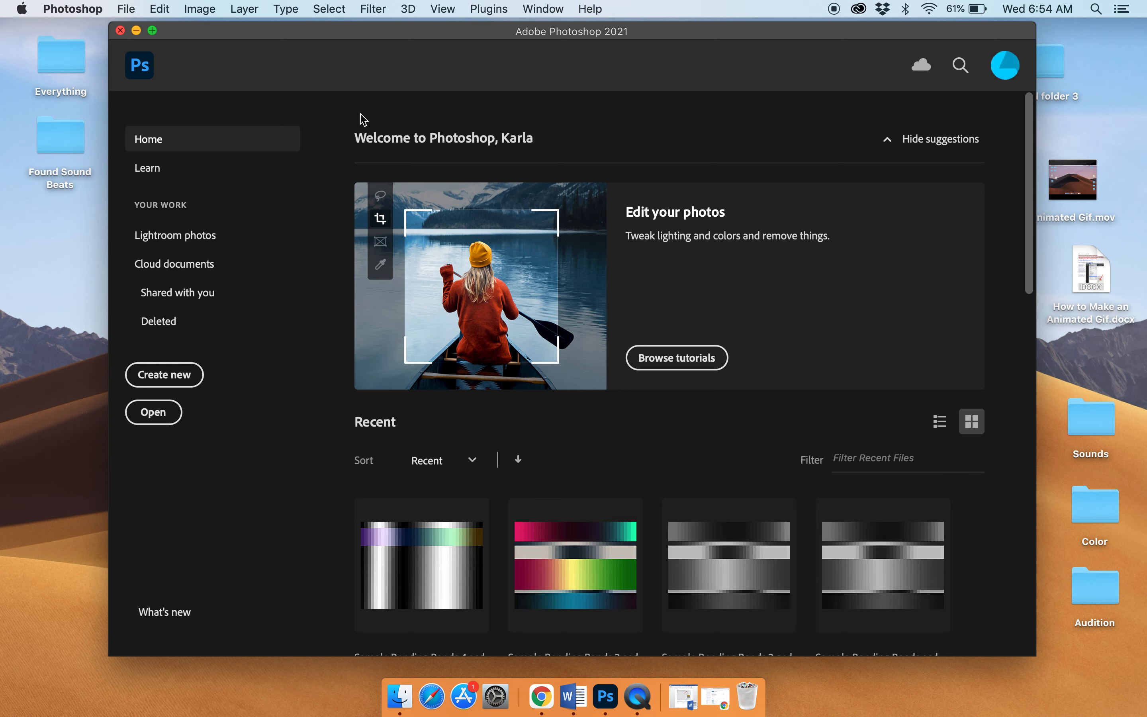
click(178, 381)
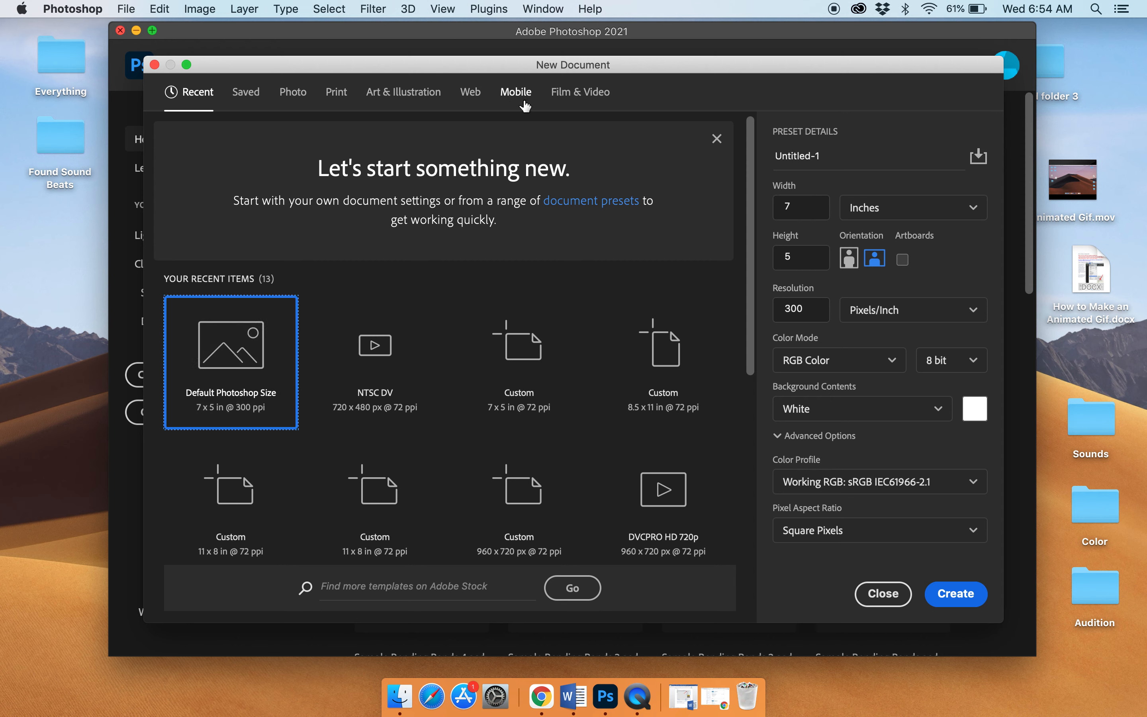
click(600, 103)
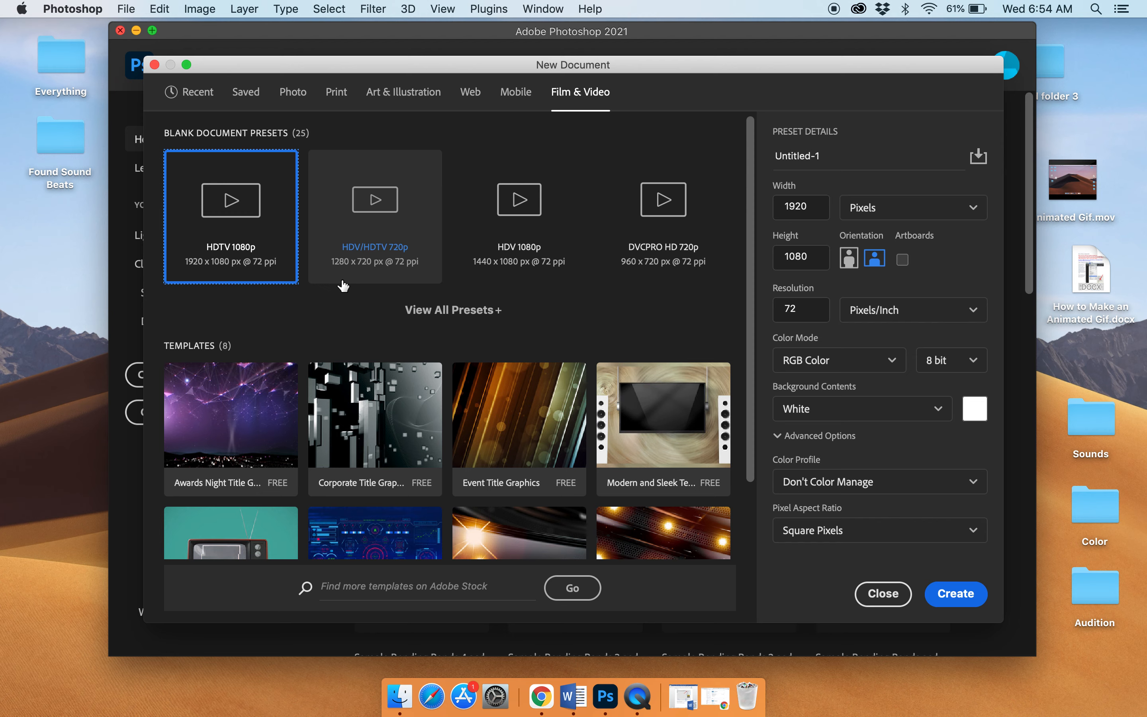
click(444, 313)
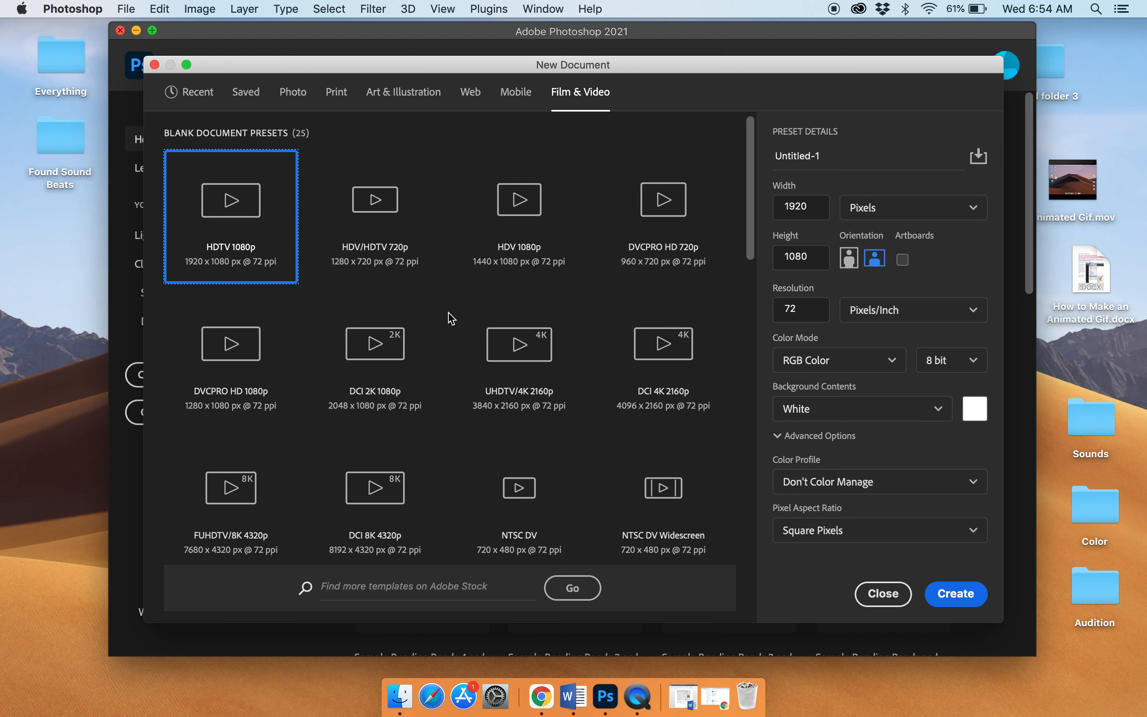
scroll(451, 318, down, 5)
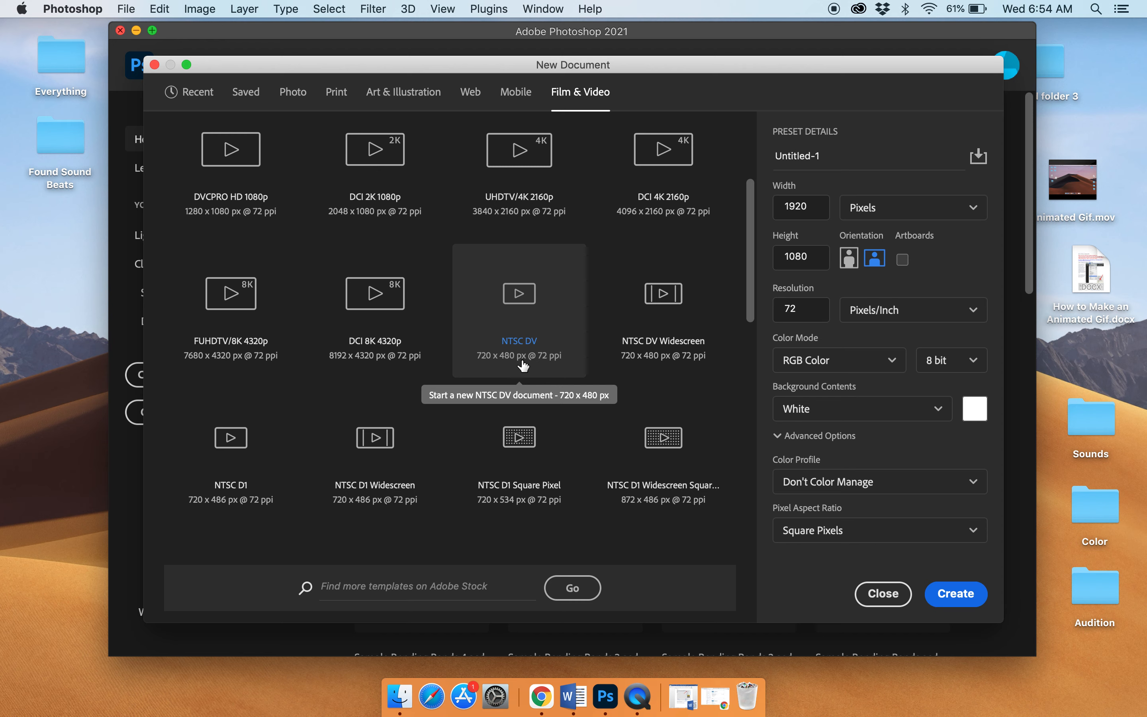
click(555, 322)
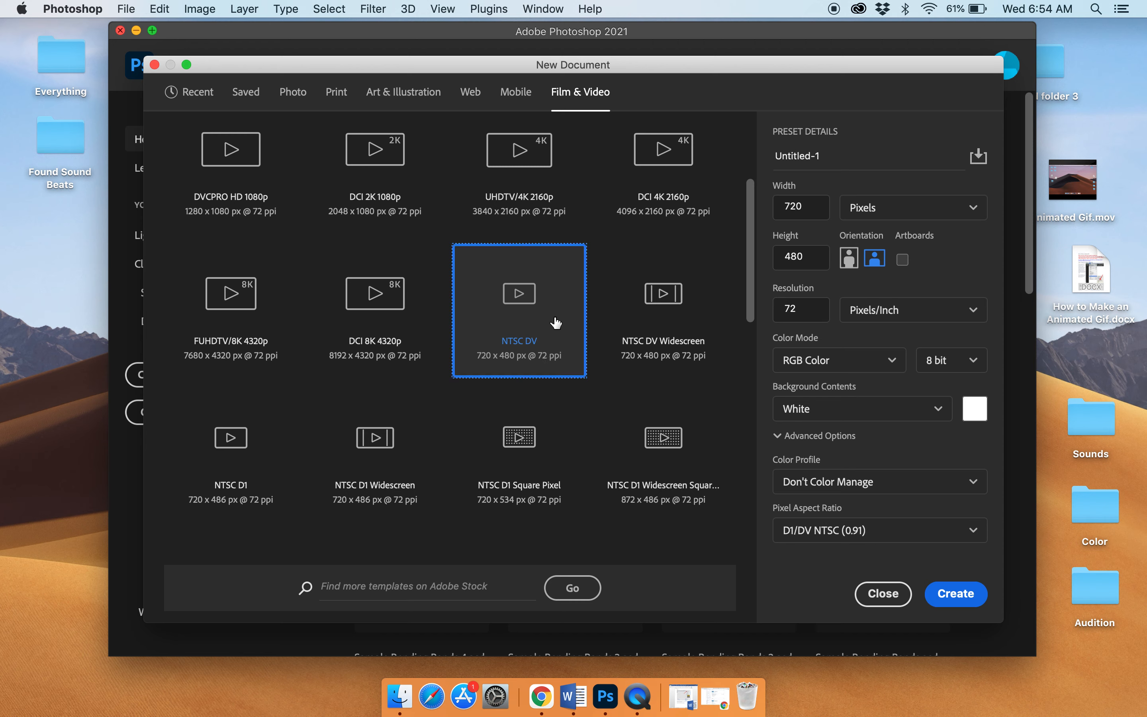
- Name the new document "Animated Gif" followed by the author's name, and create it
click(795, 156)
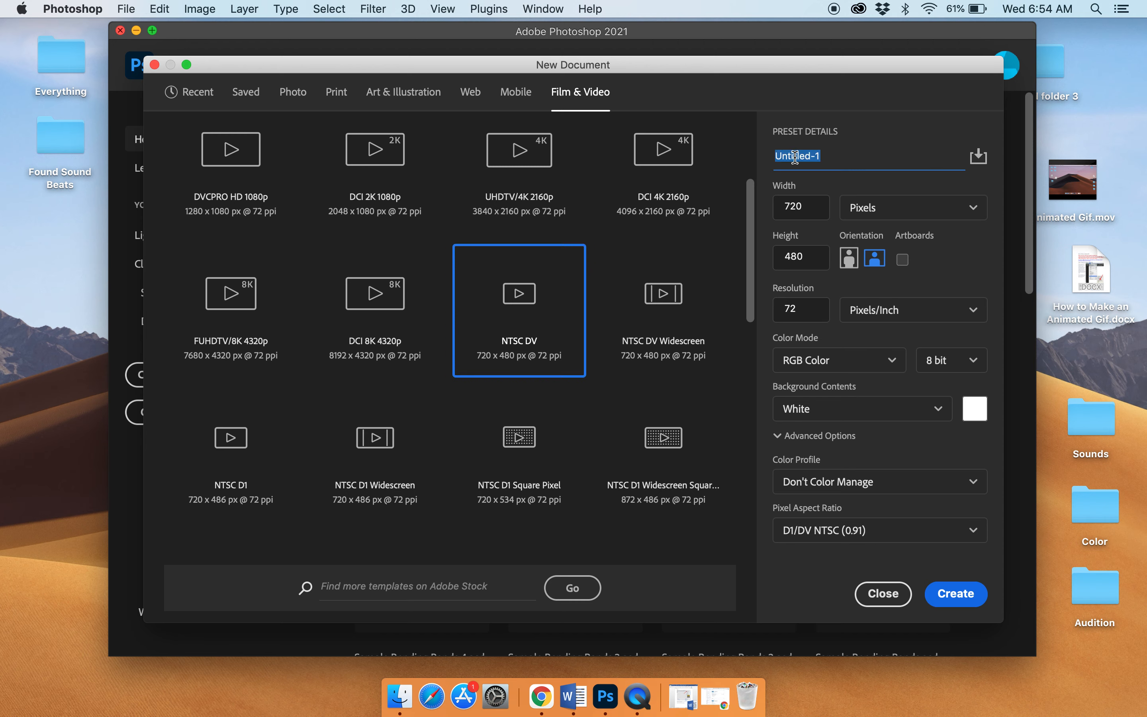
text(Animated Gif Stinger)
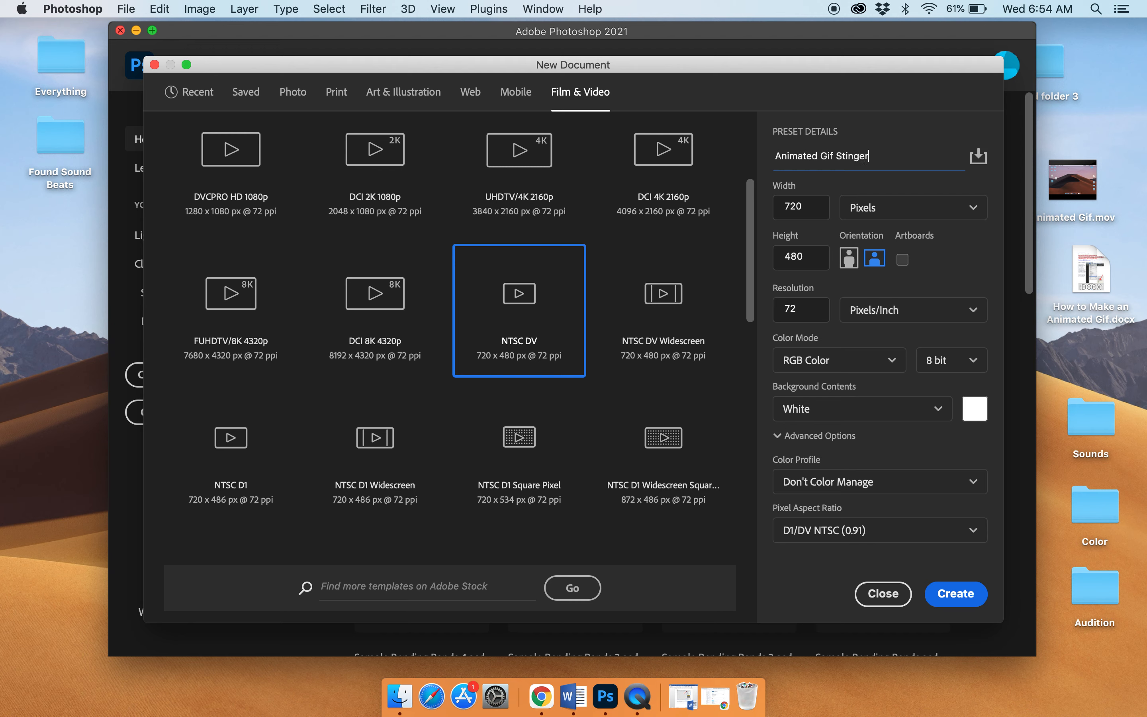
text( Karla)
click(949, 598)
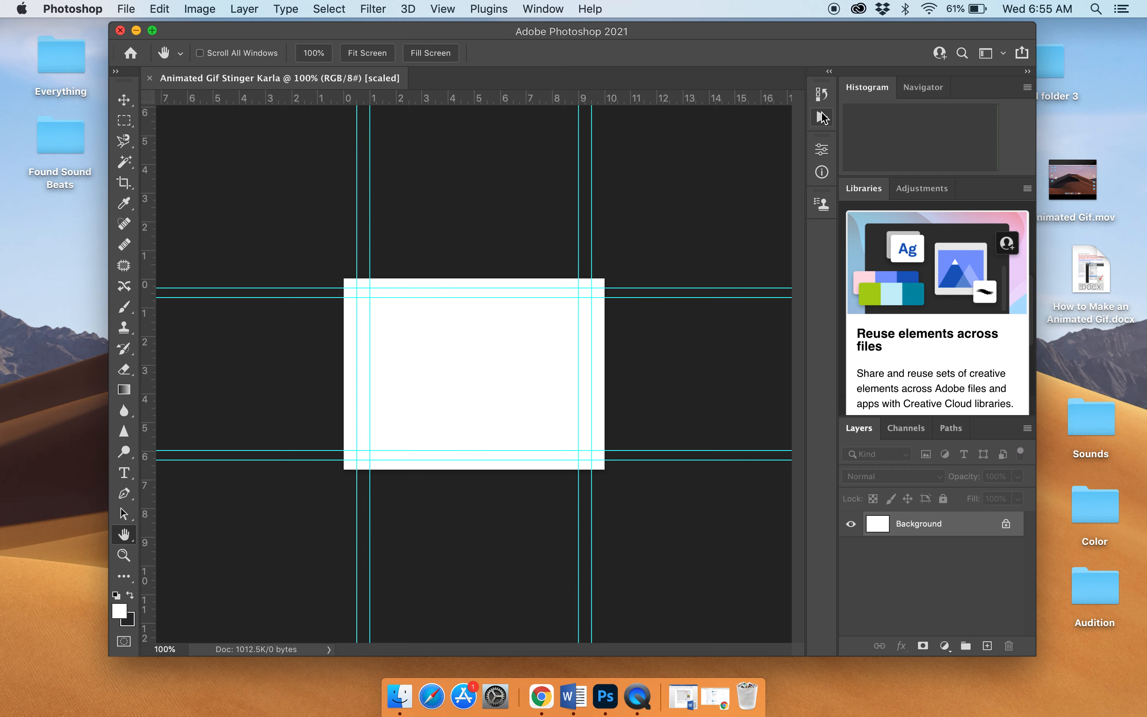
- Show the Timeline and create a frame animation in it
click(557, 10)
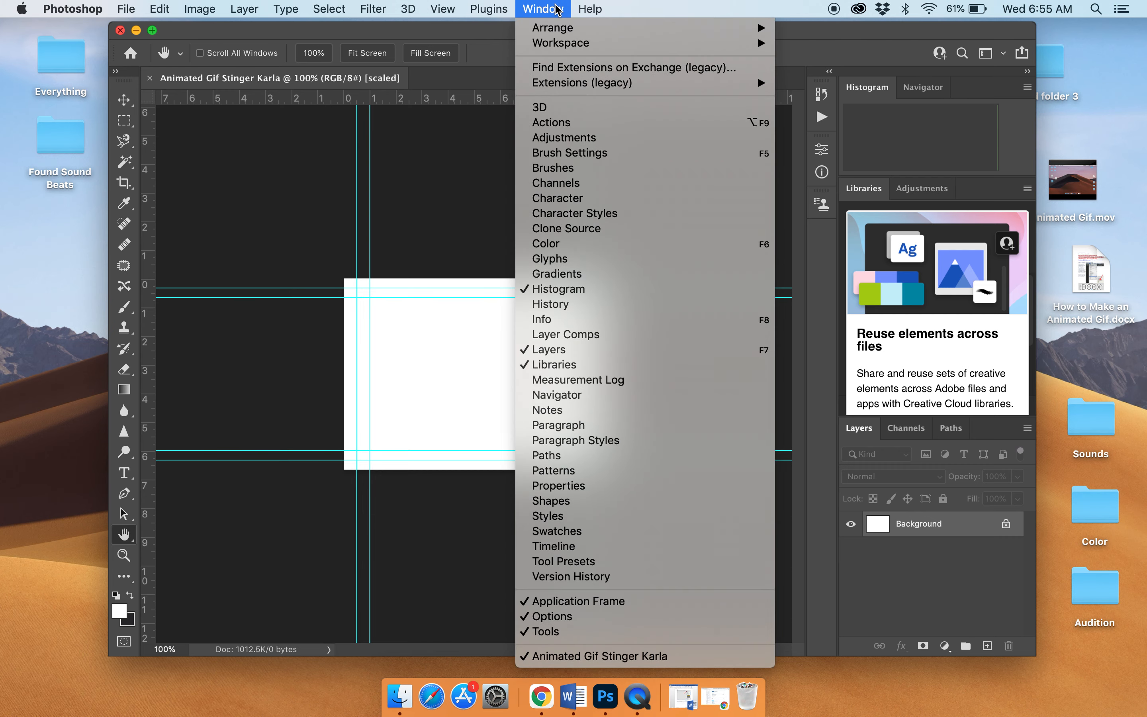
click(567, 546)
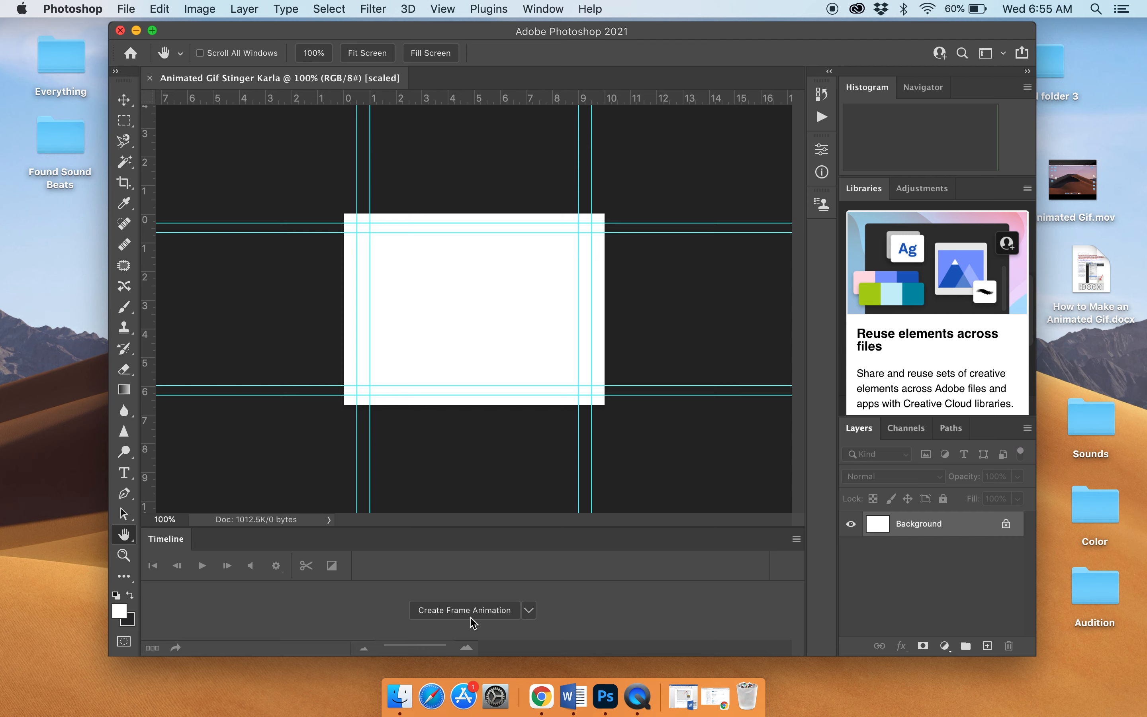
click(532, 615)
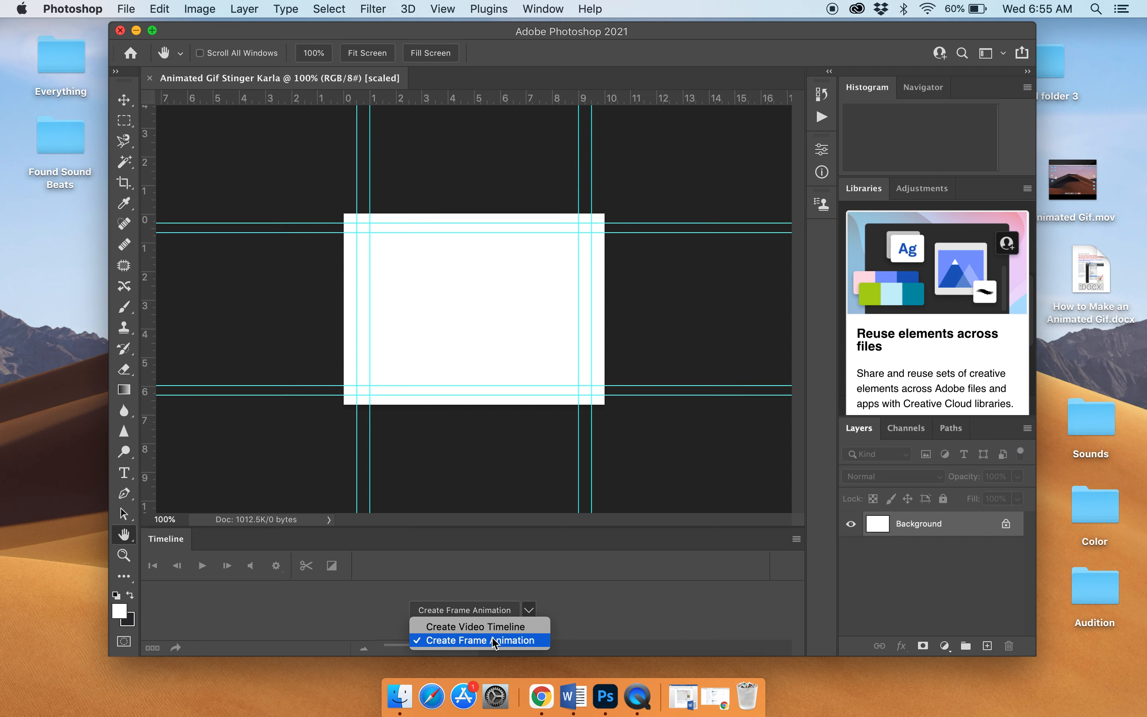
click(468, 641)
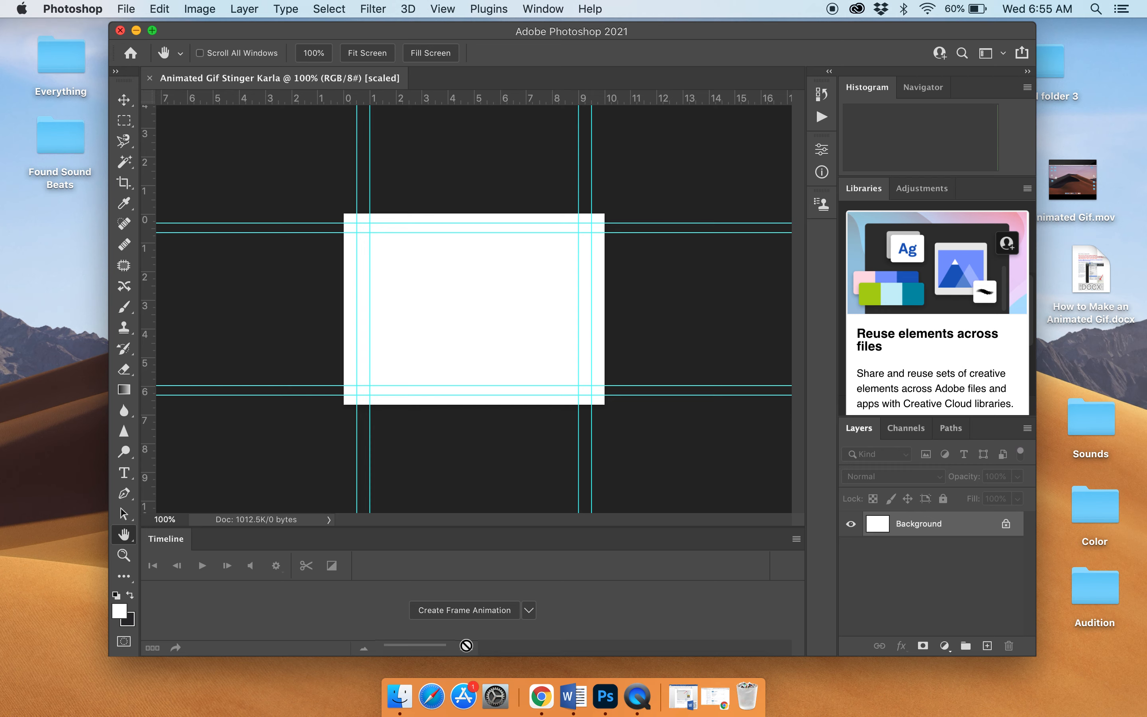
click(469, 614)
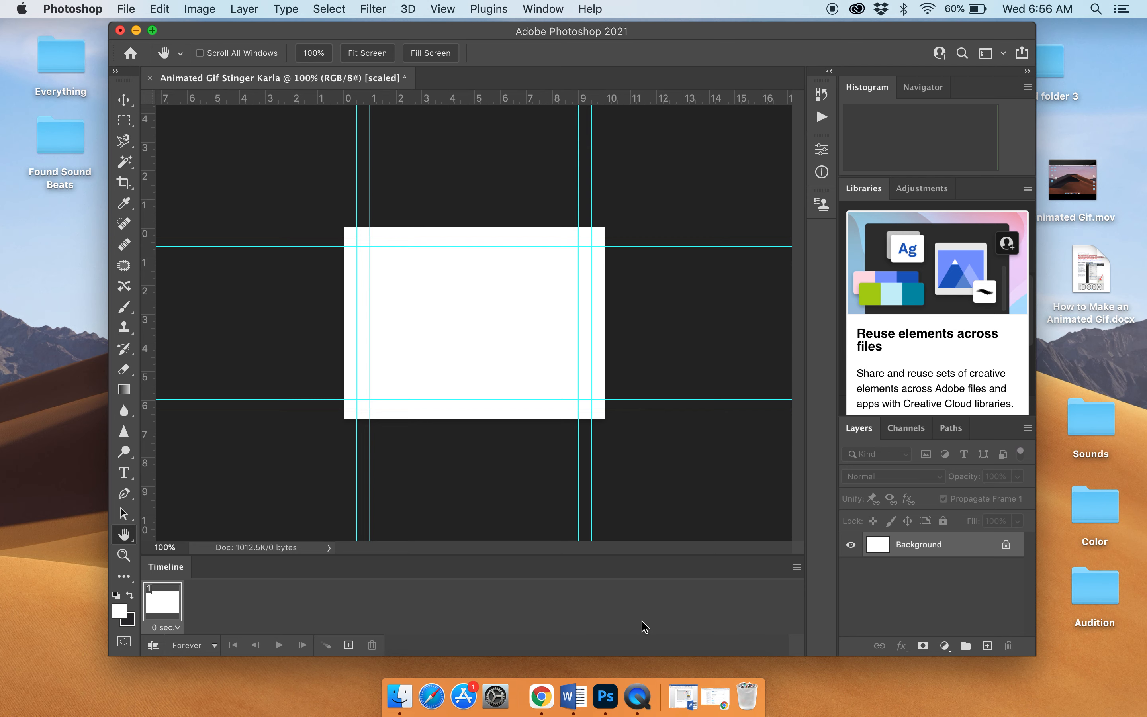
- Start loading files into a stack and browse to the Animation folder on the Desktop for the source images
click(127, 9)
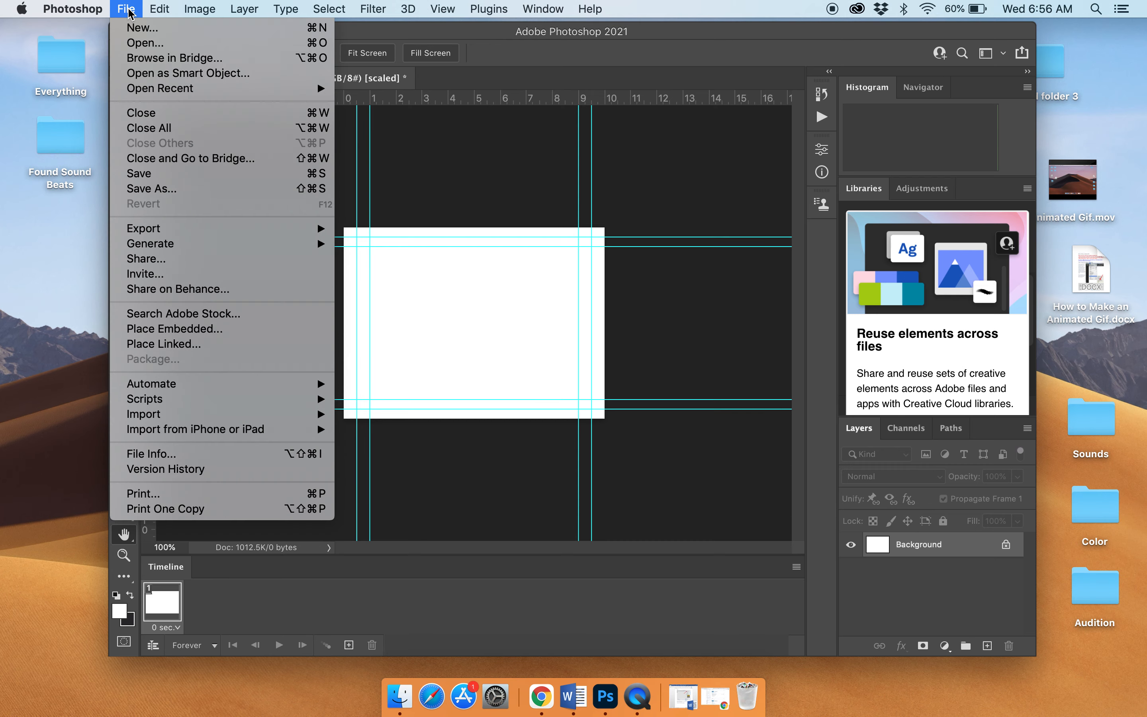
mouse_move(155, 402)
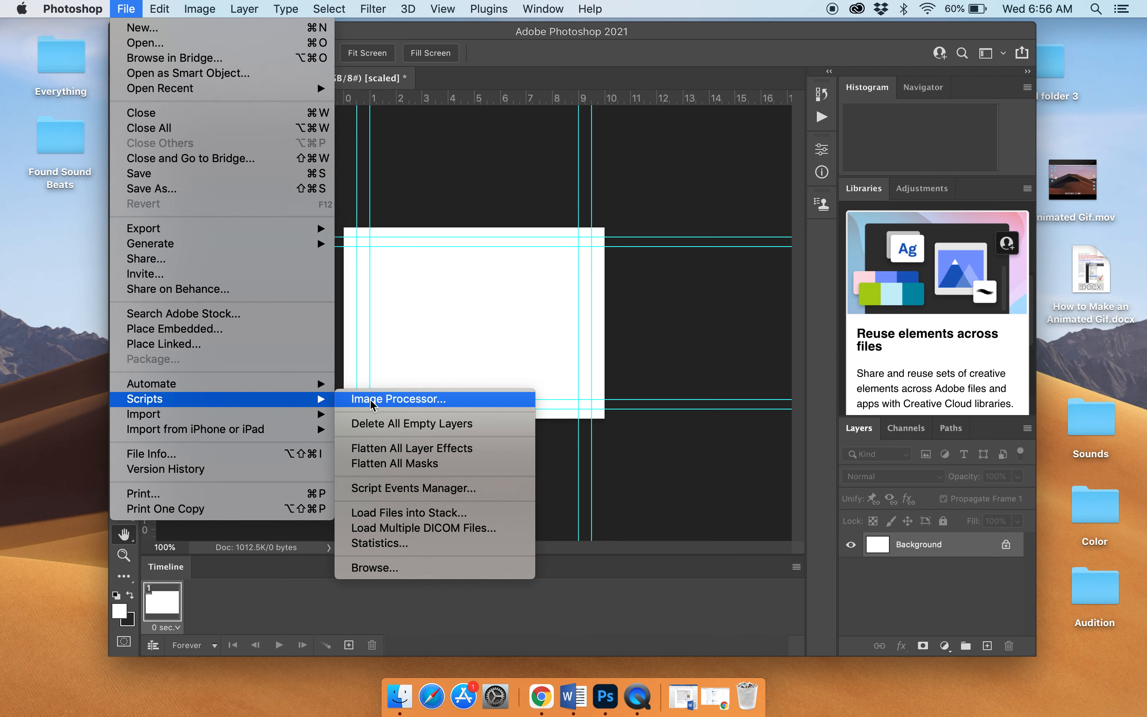
click(371, 517)
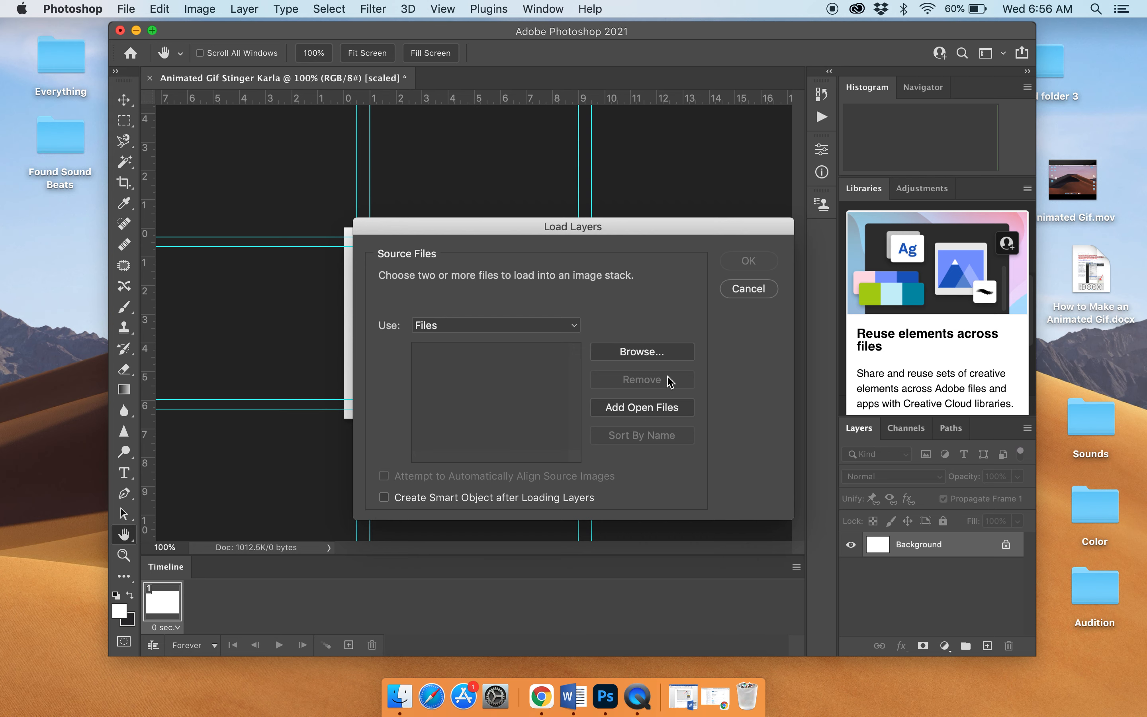
click(653, 358)
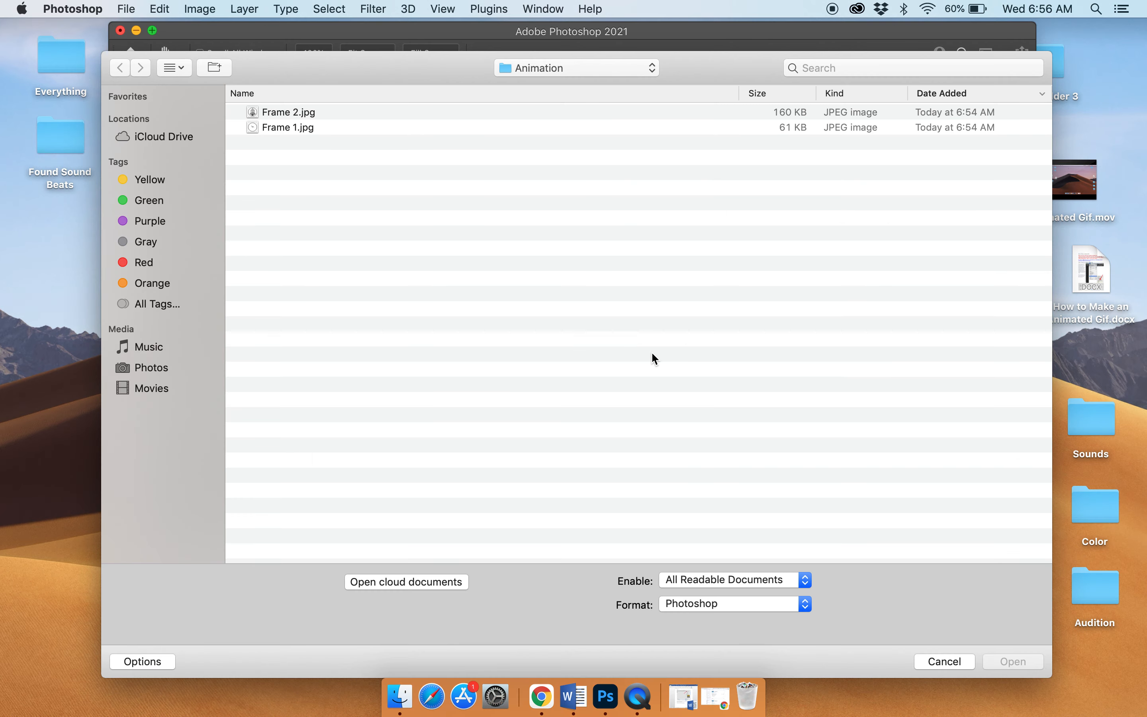
click(560, 66)
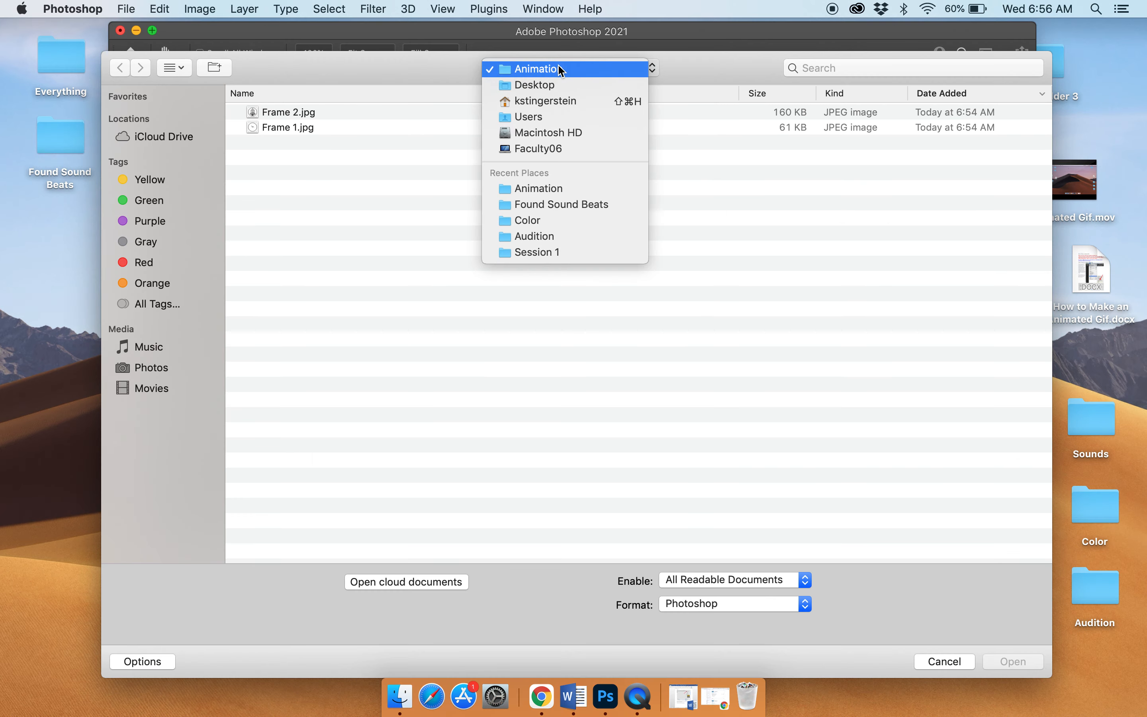
click(546, 87)
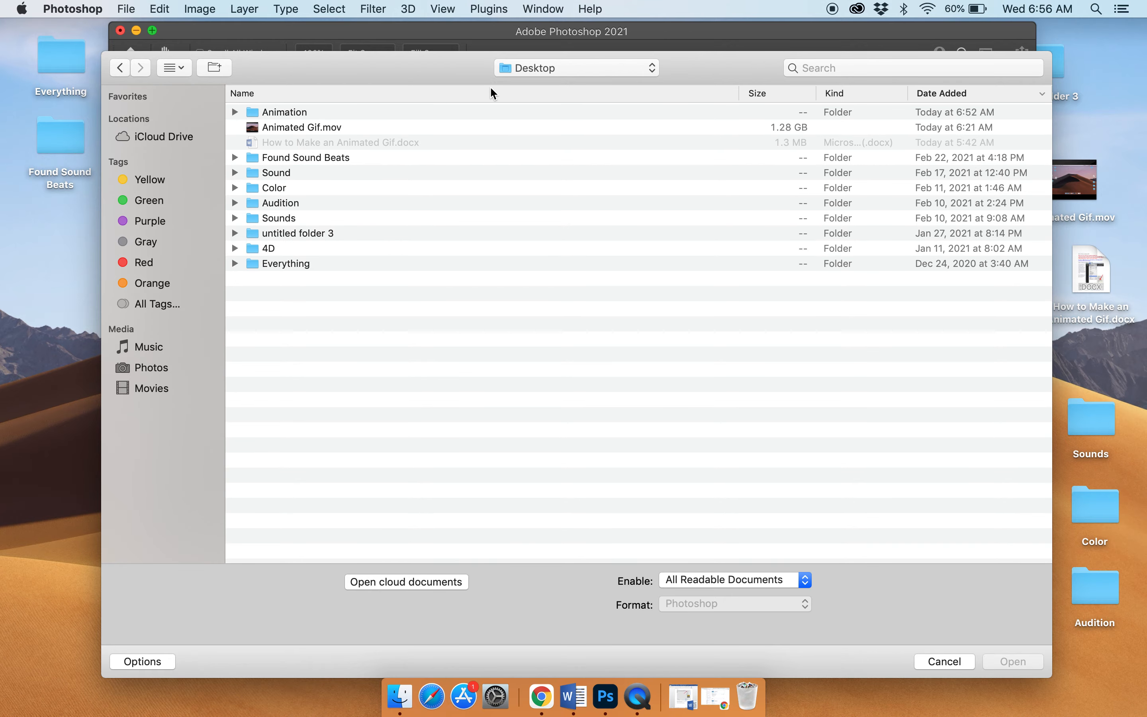
click(296, 114)
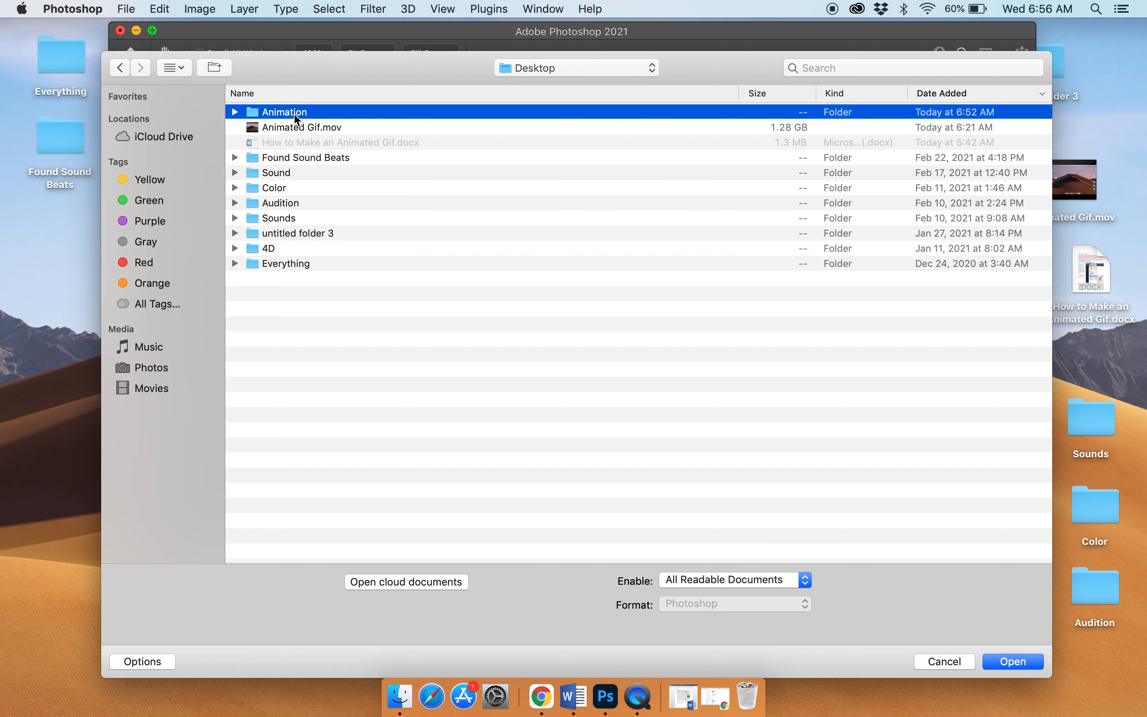
click(1009, 661)
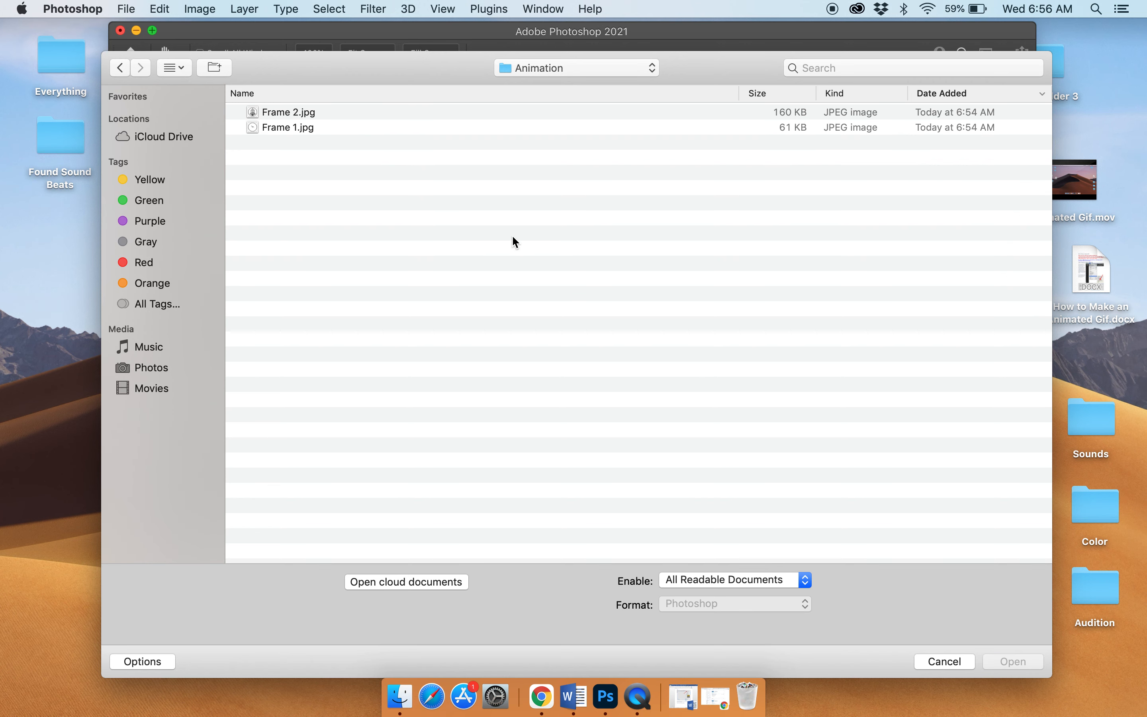
- Choose both Frame 1.jpg and Frame 2.jpg as source files and load them as layers of one new document
drag(397, 161, 230, 110)
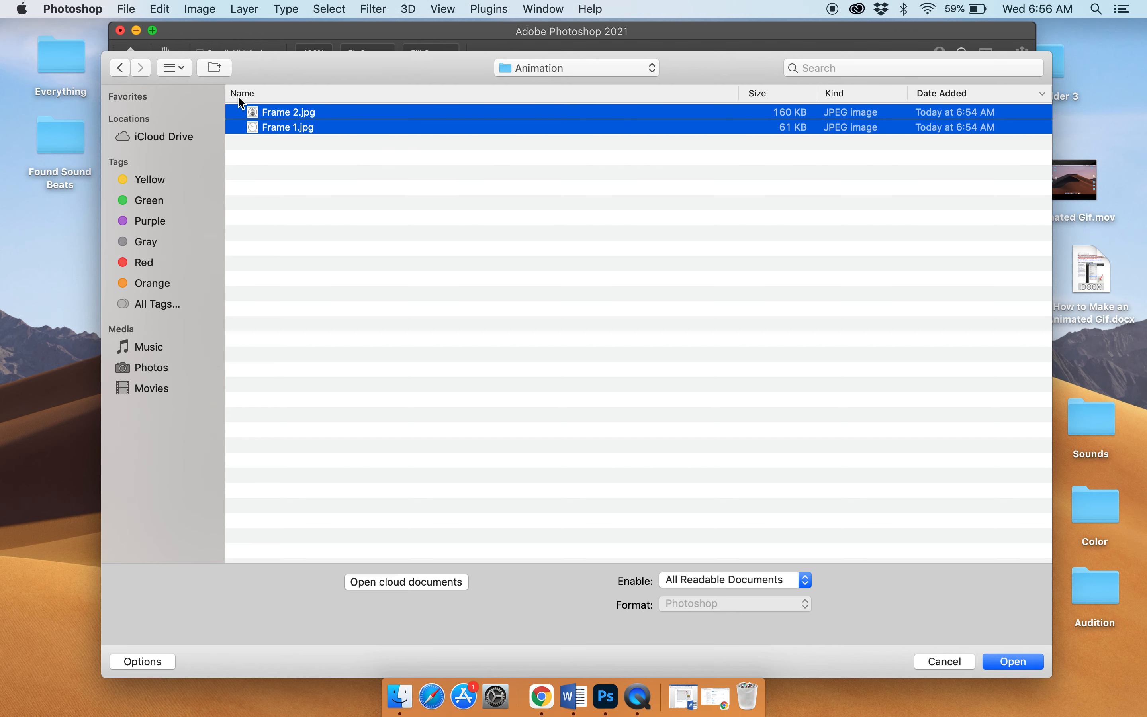
click(606, 242)
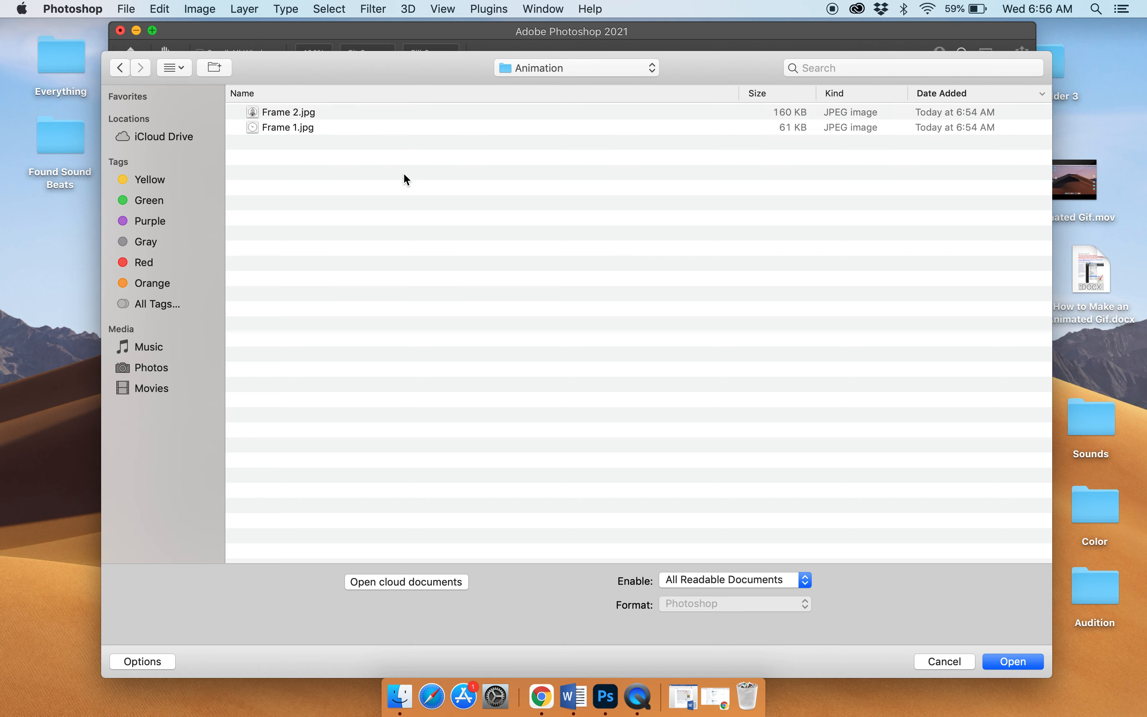
click(368, 112)
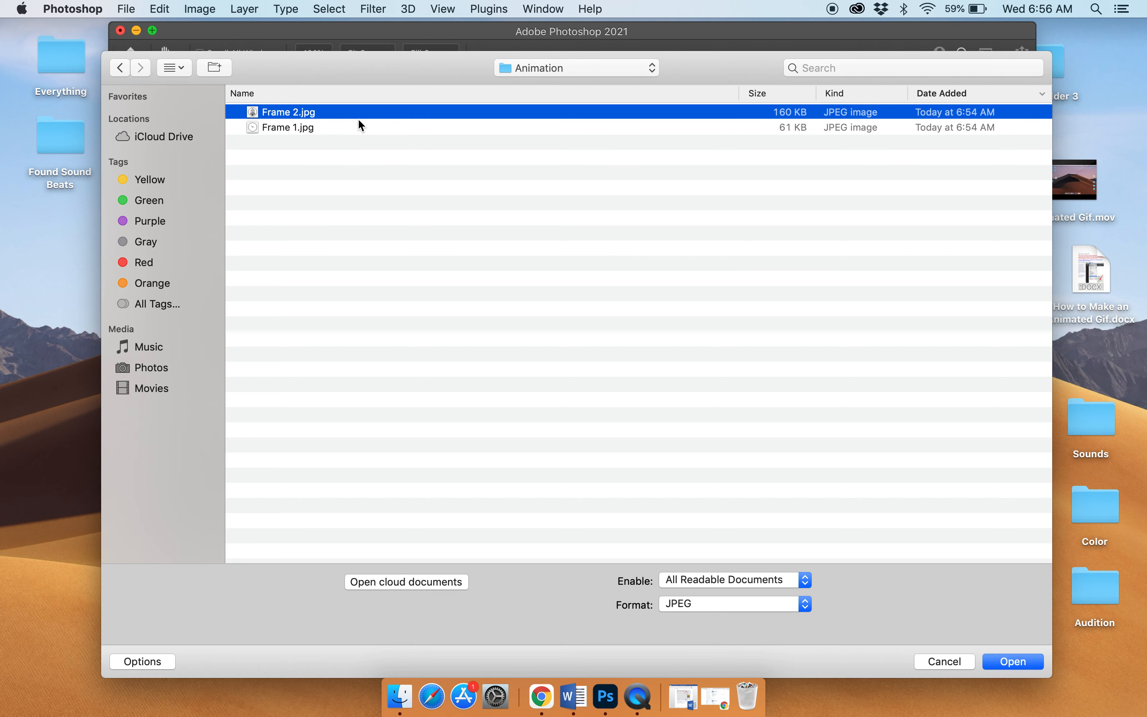
shift+click(351, 127)
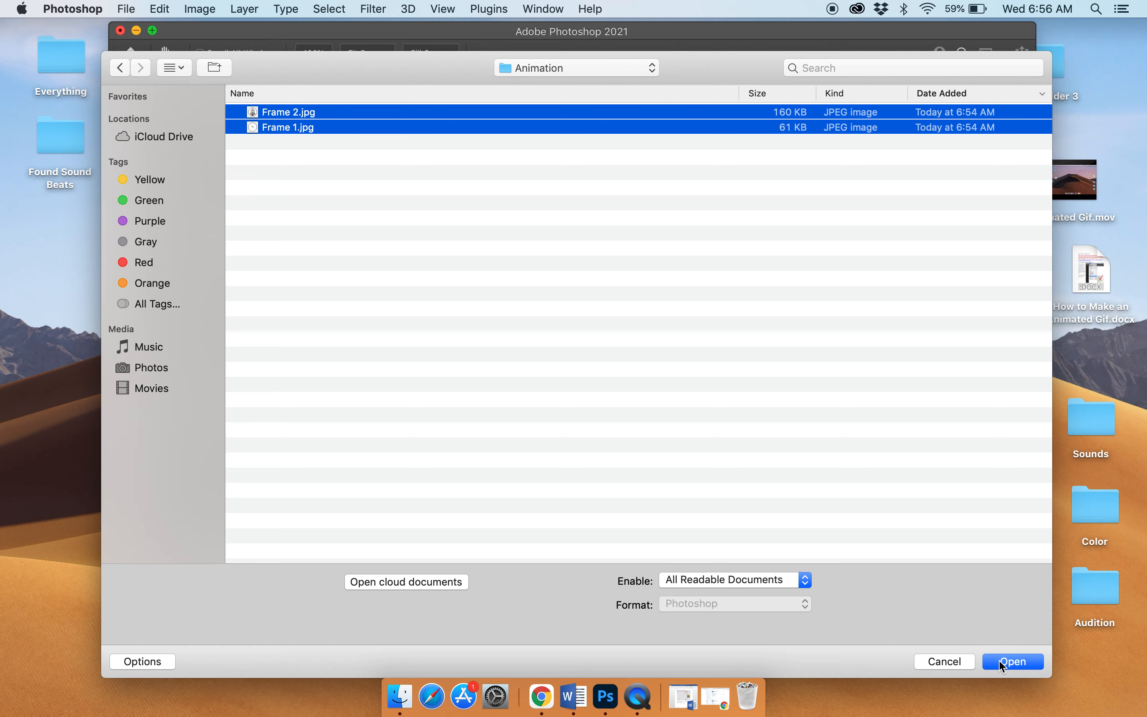
click(1013, 661)
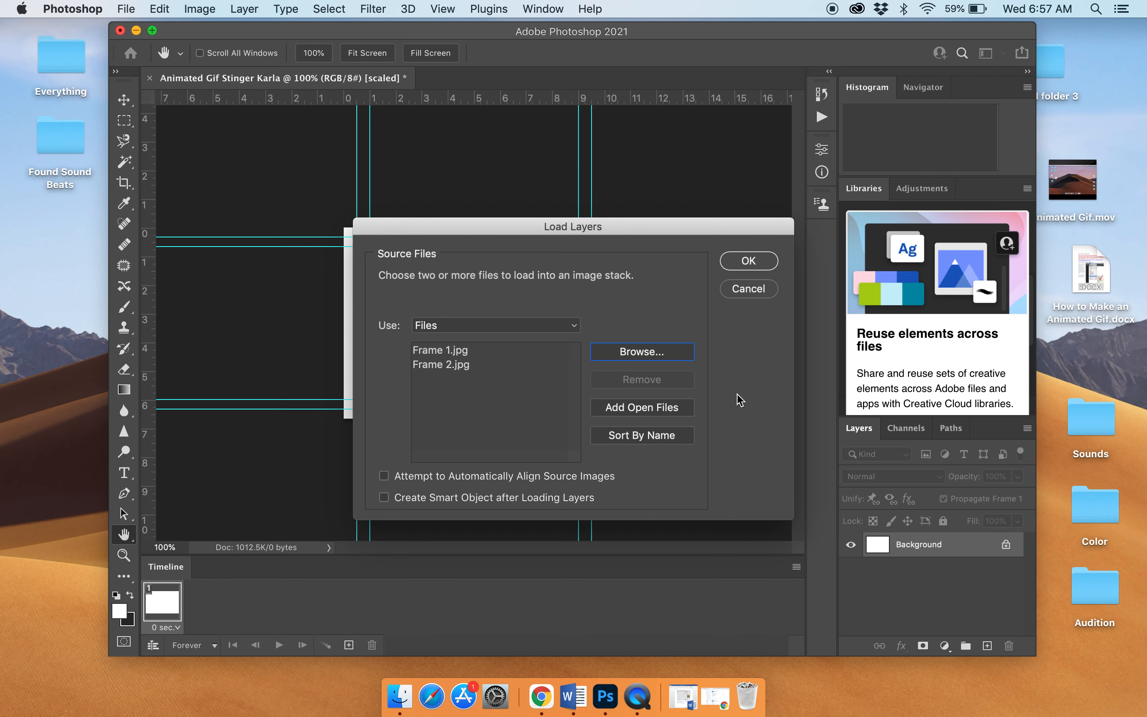
click(749, 261)
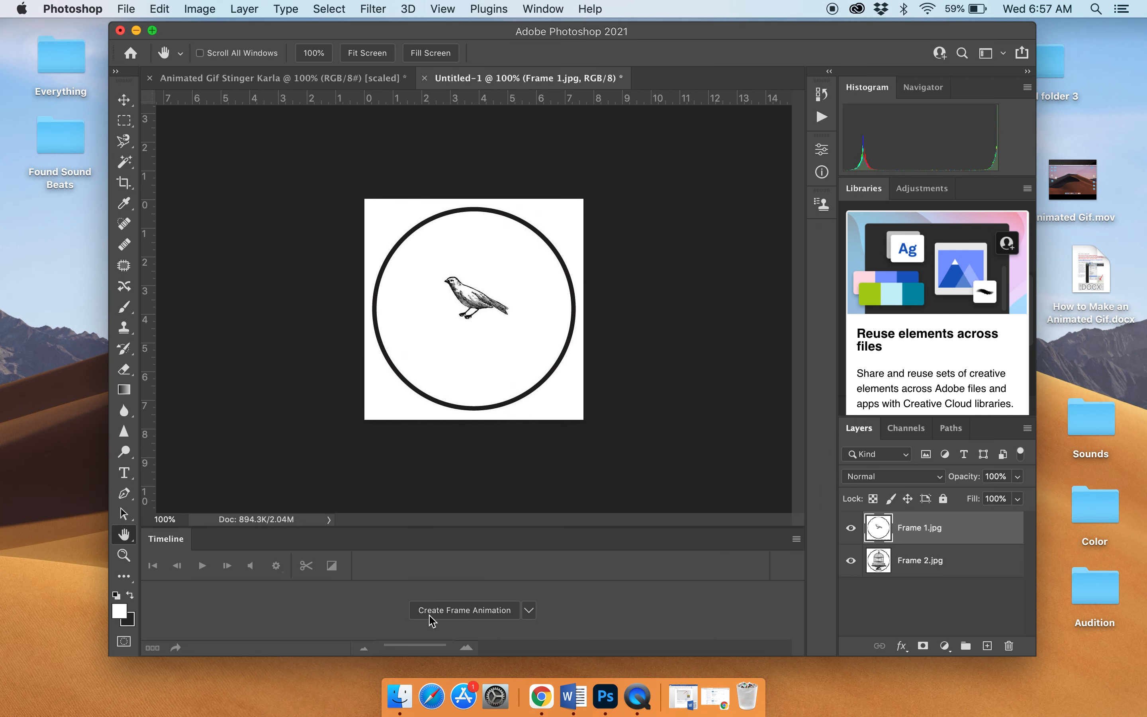
- Create a frame animation in the stacked document and make its frames from the layers
click(484, 616)
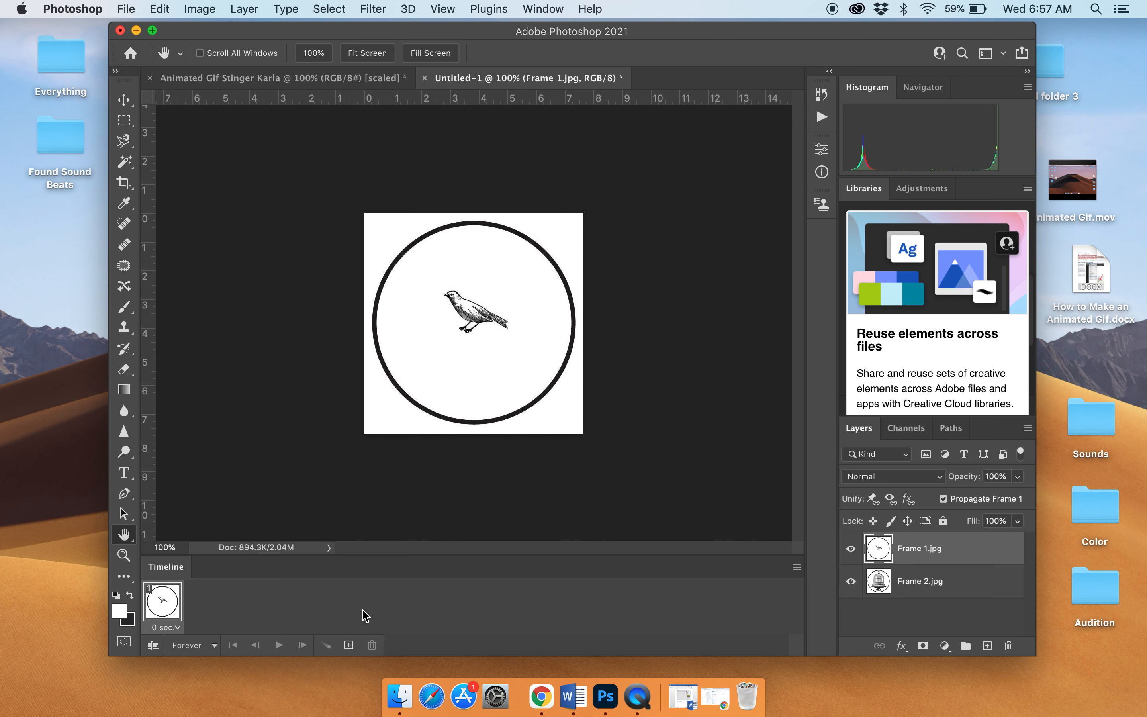
click(797, 569)
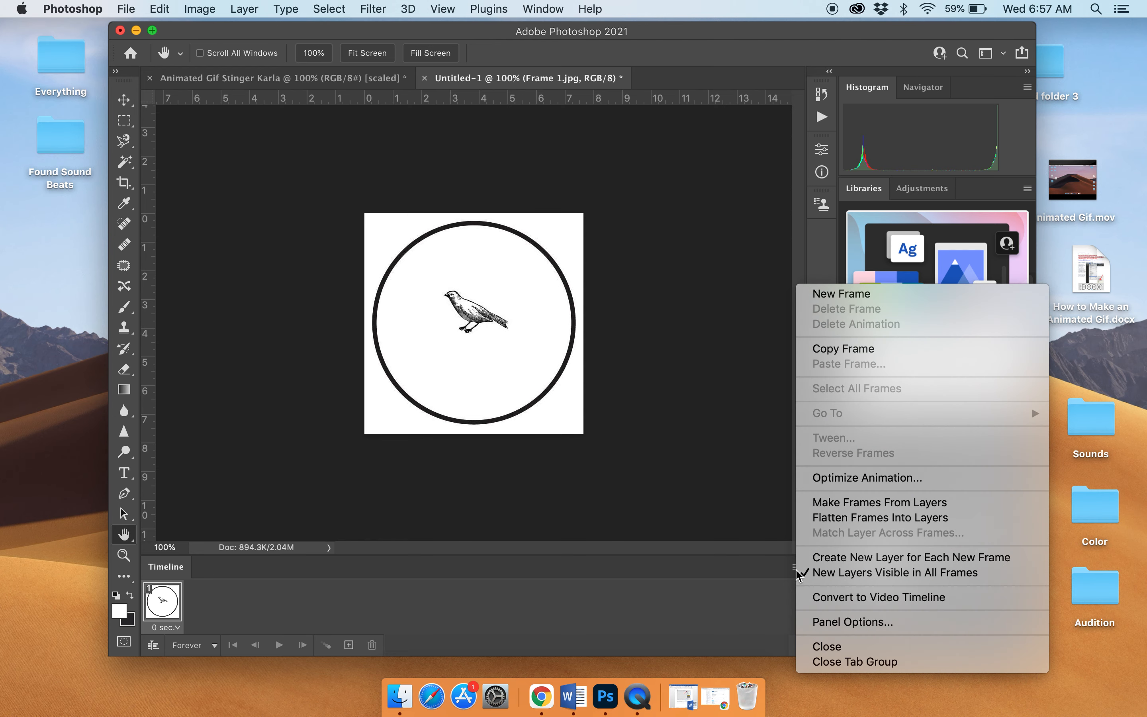
click(851, 503)
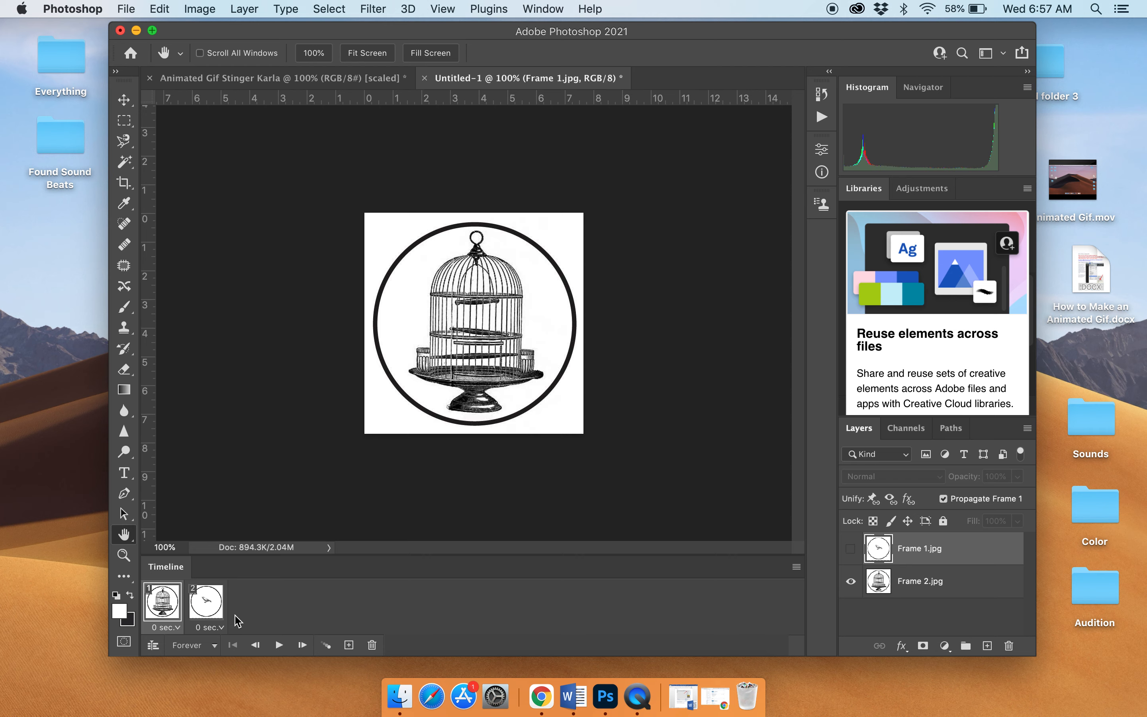
click(177, 627)
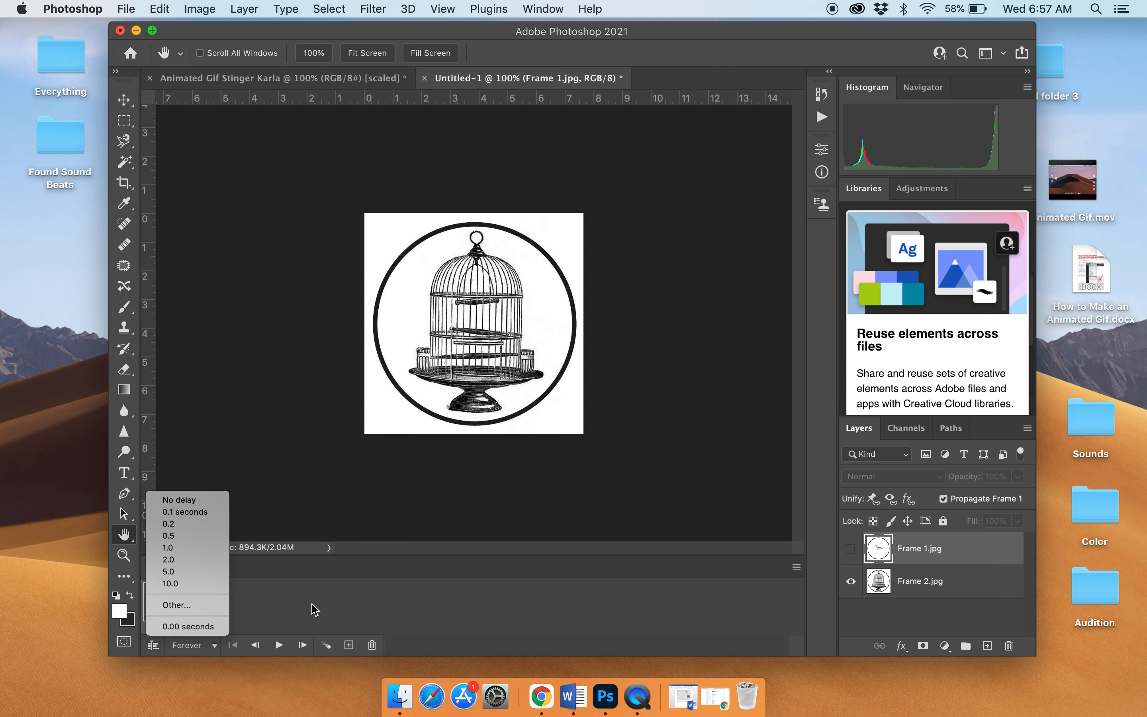
click(285, 615)
click(168, 625)
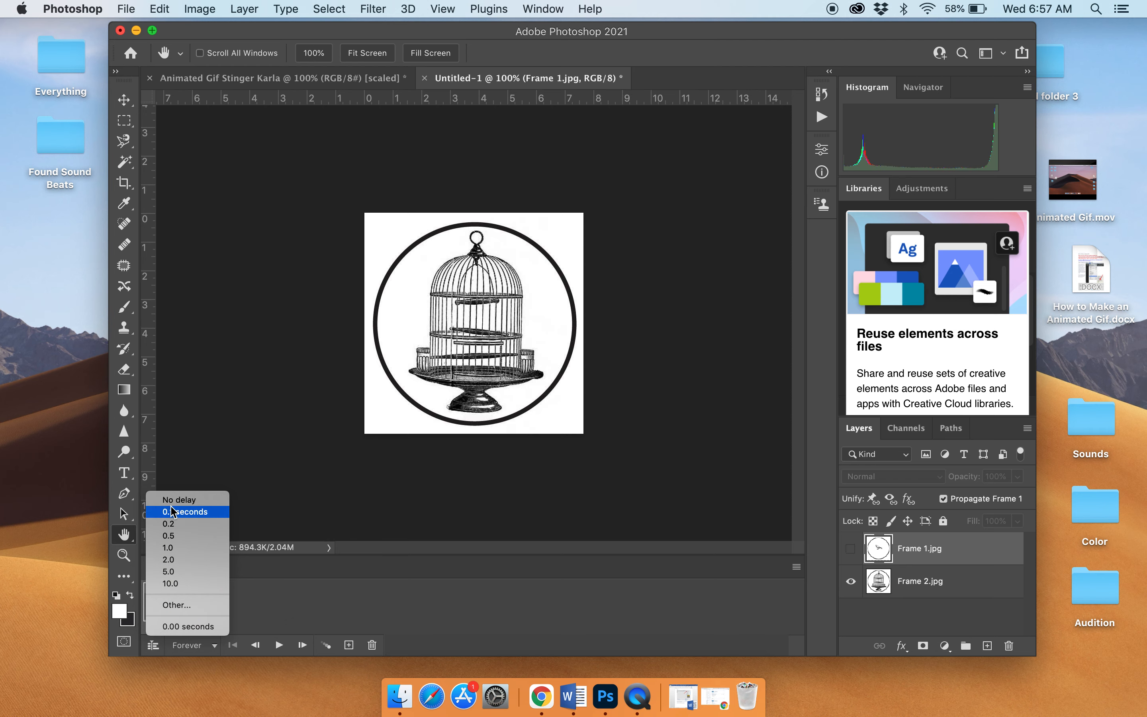
click(277, 590)
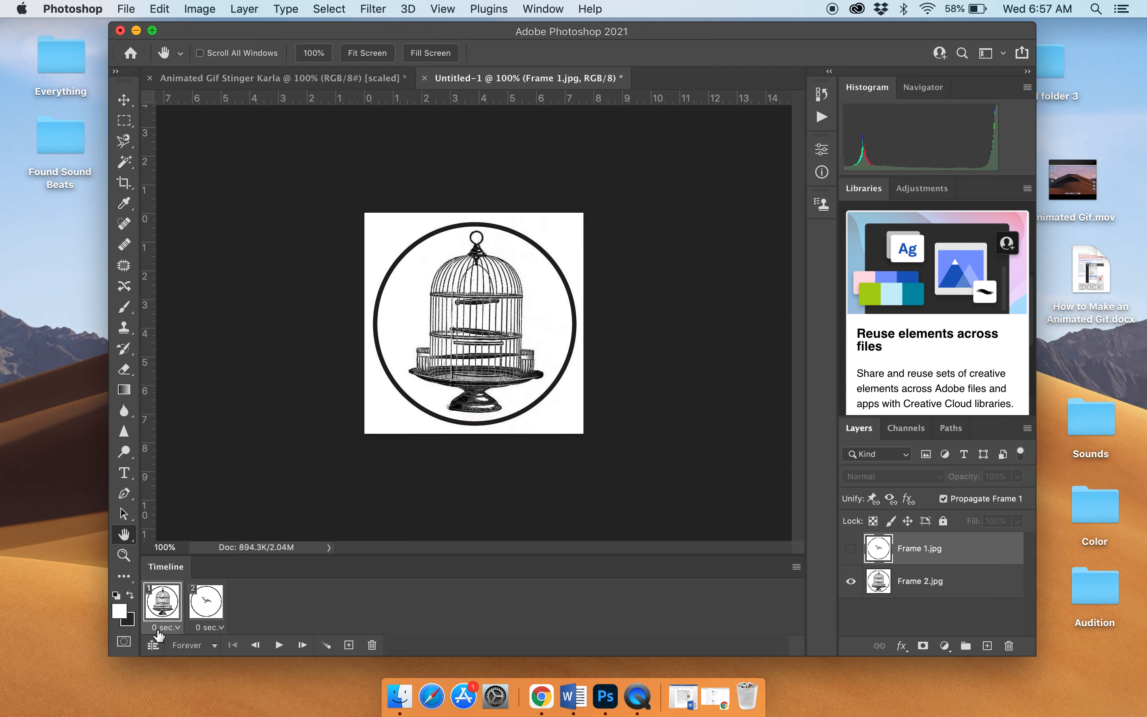
- Set the animation's looping to Forever, play it in the timeline as a check, and stop playback
click(213, 646)
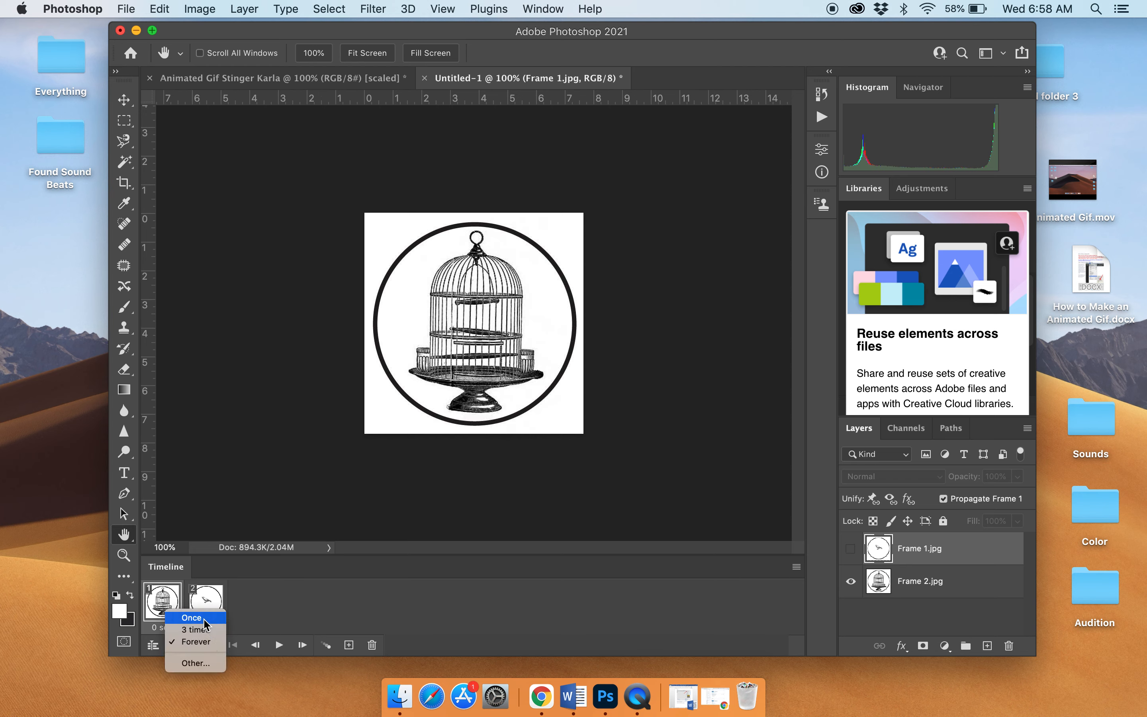
click(196, 642)
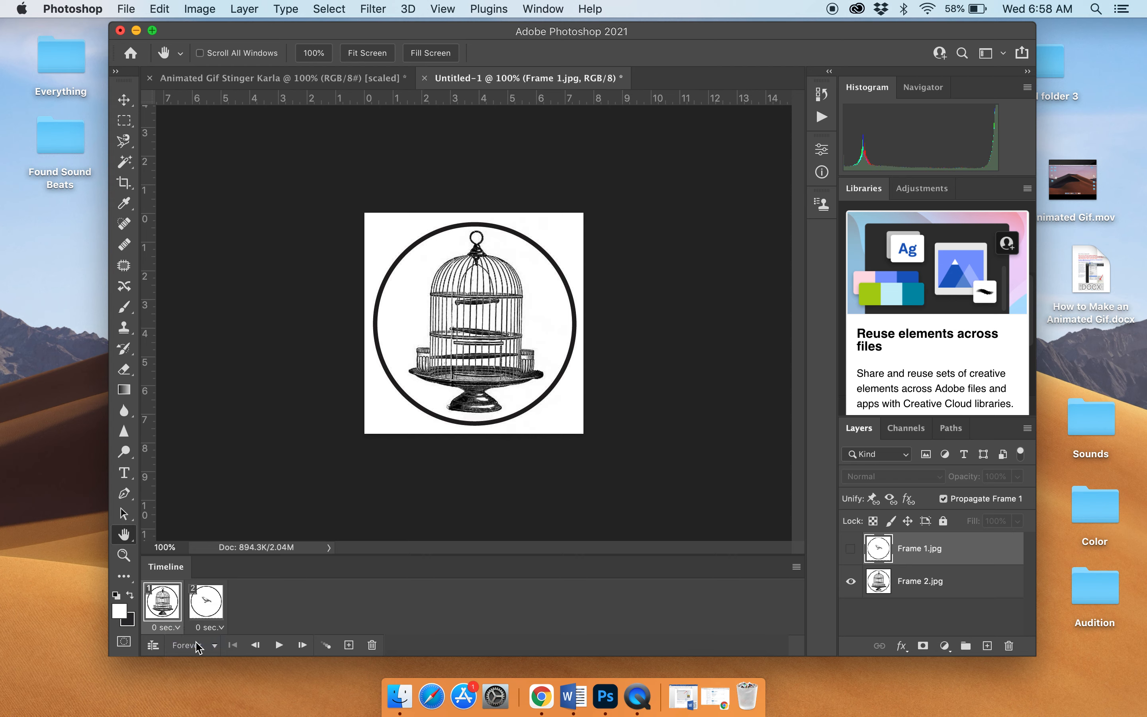
click(278, 646)
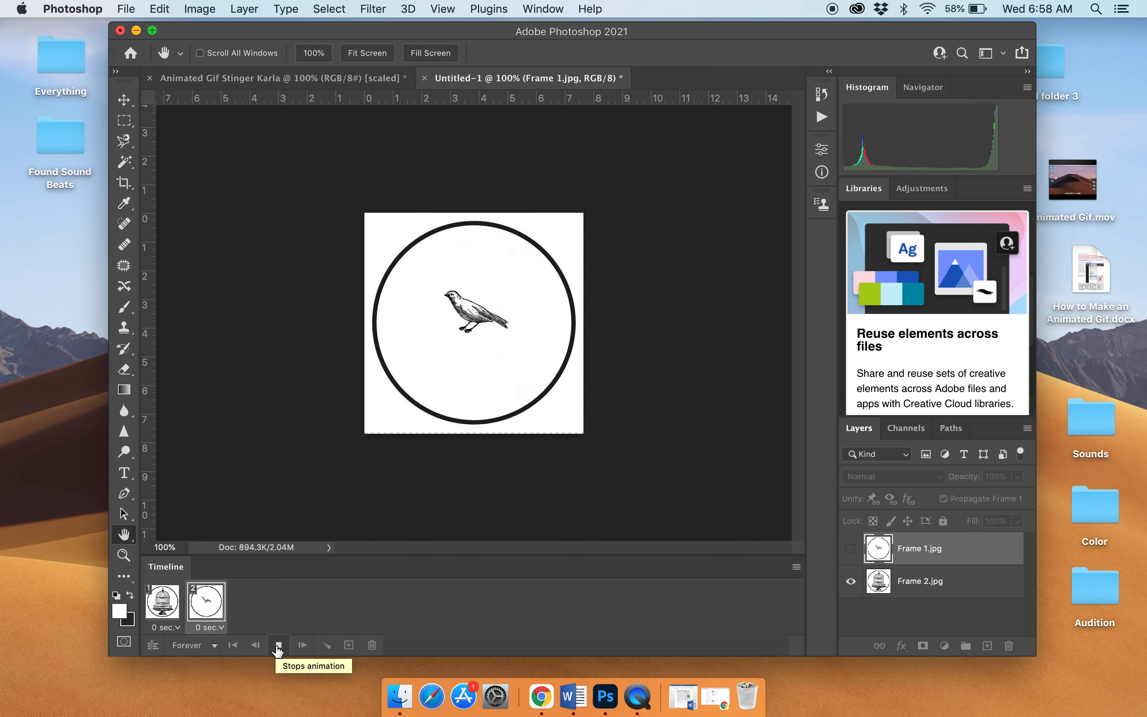
click(279, 647)
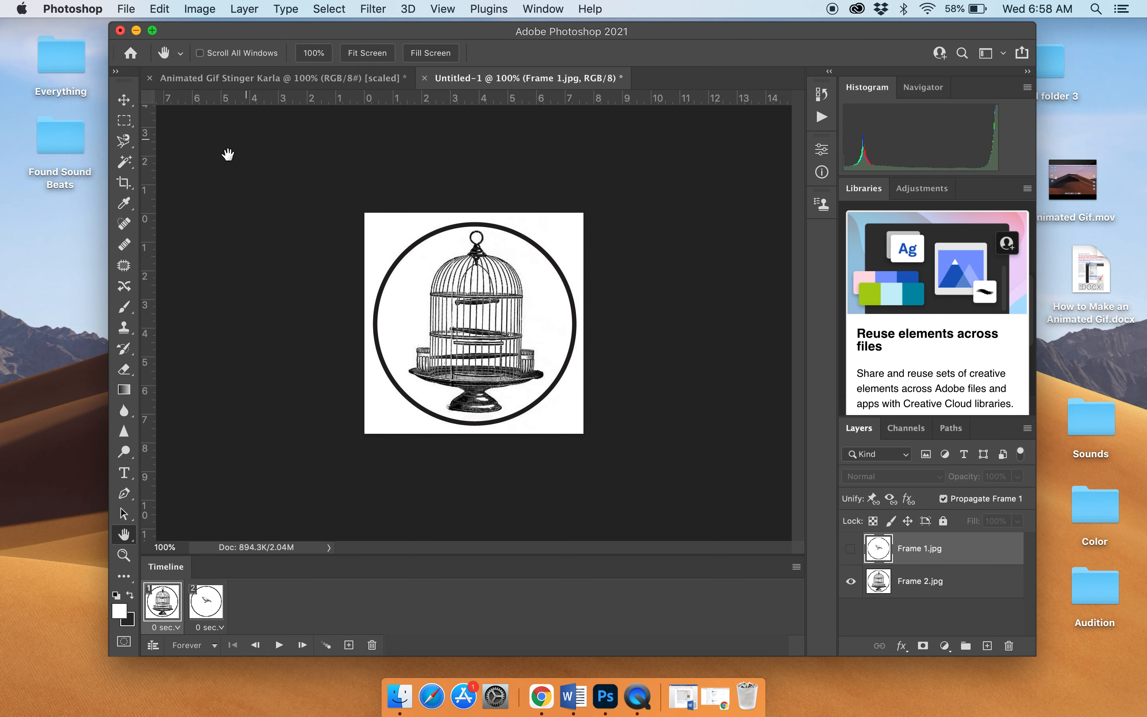
- Open the animation in Save for Web (Legacy) as a GIF, preview it in the browser, and return to the export dialog
click(128, 9)
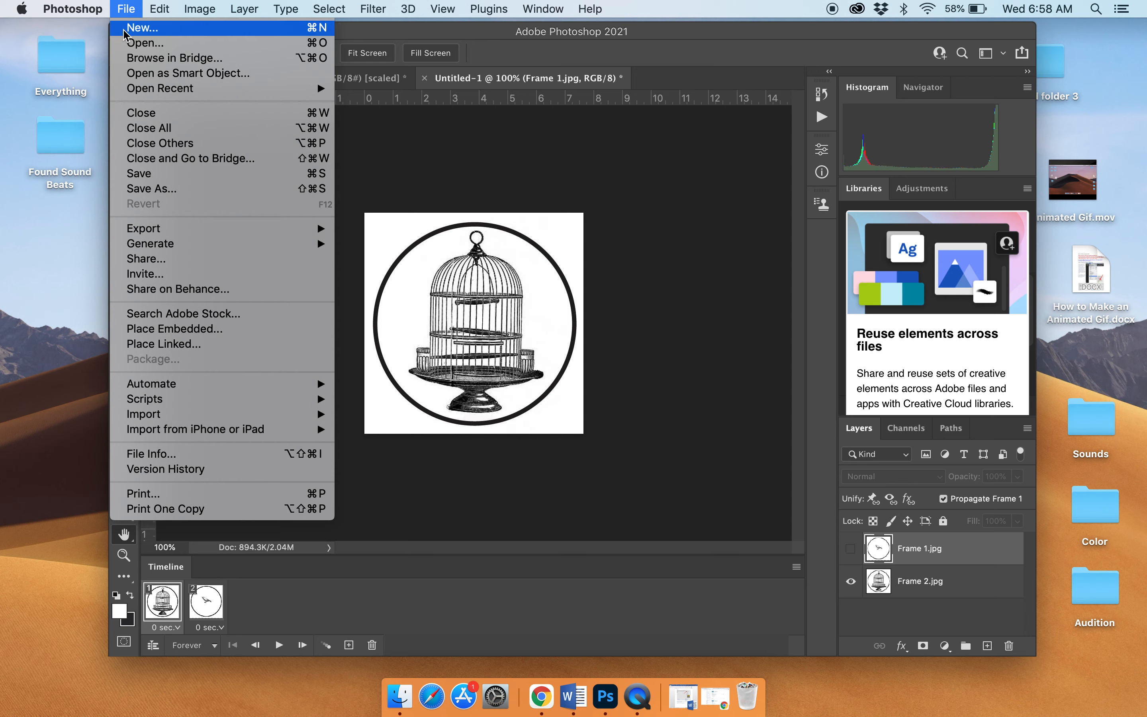
mouse_move(133, 237)
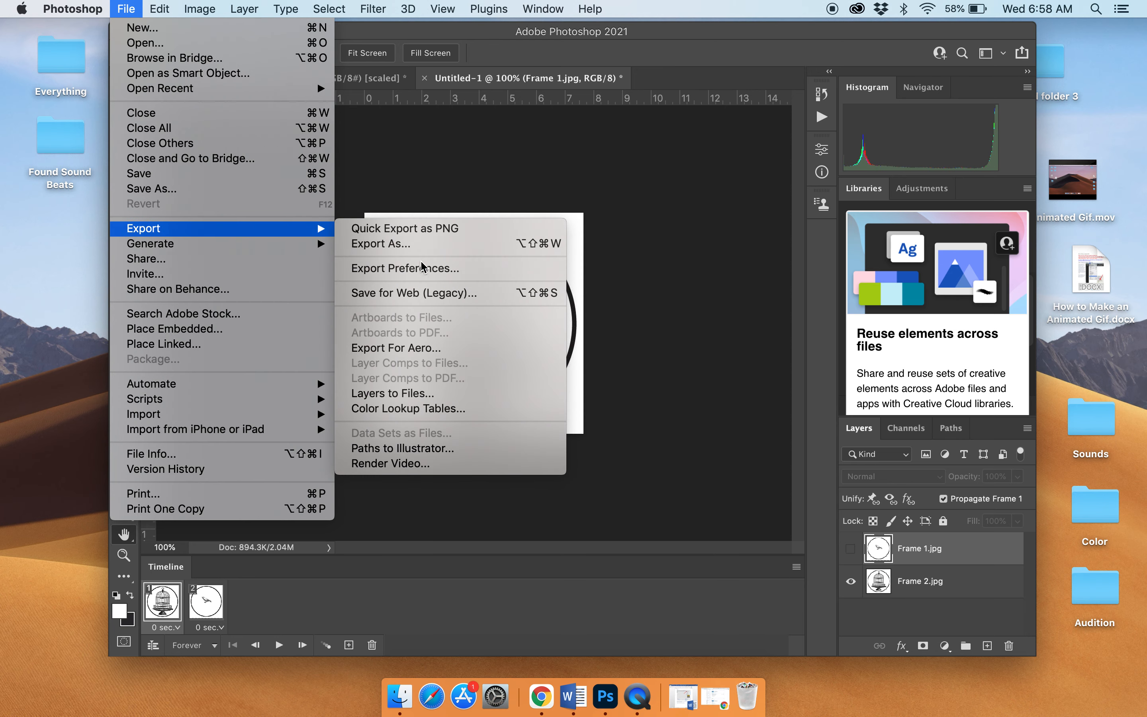
click(401, 295)
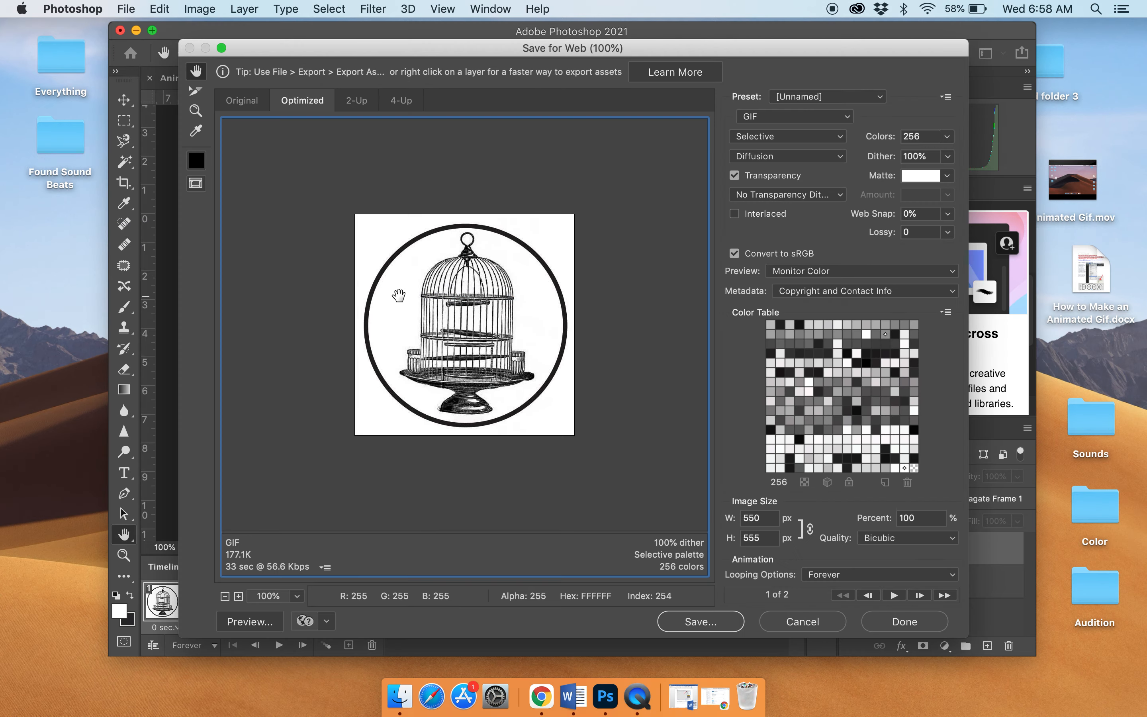
click(259, 627)
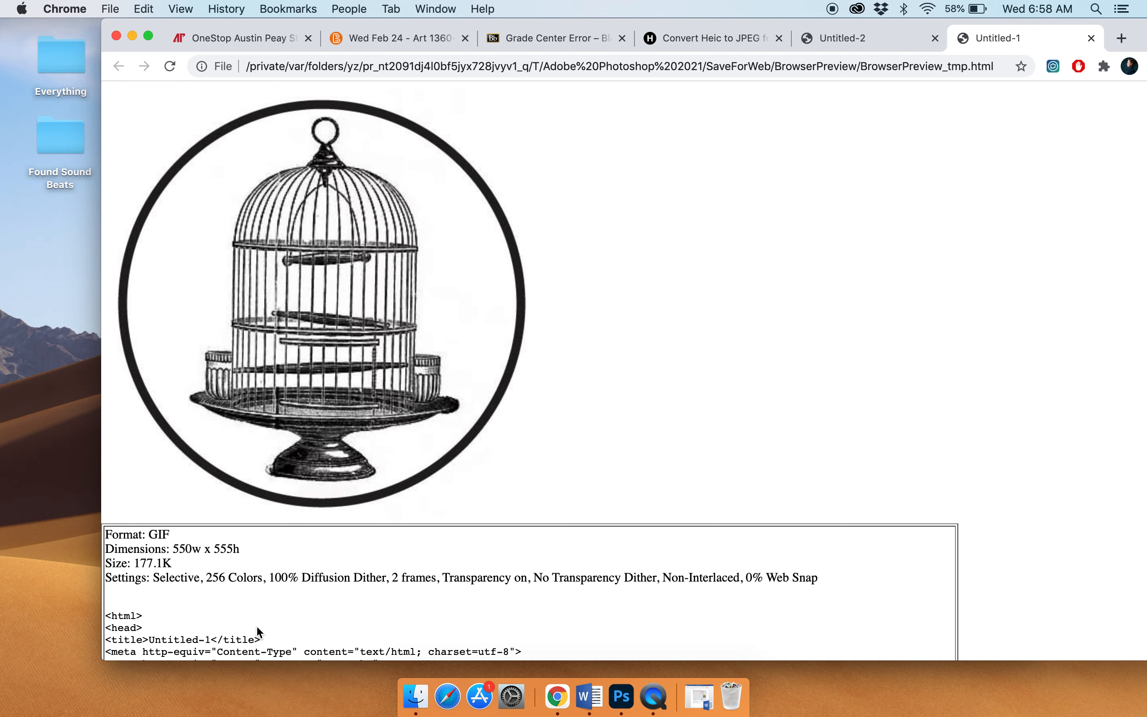
click(132, 36)
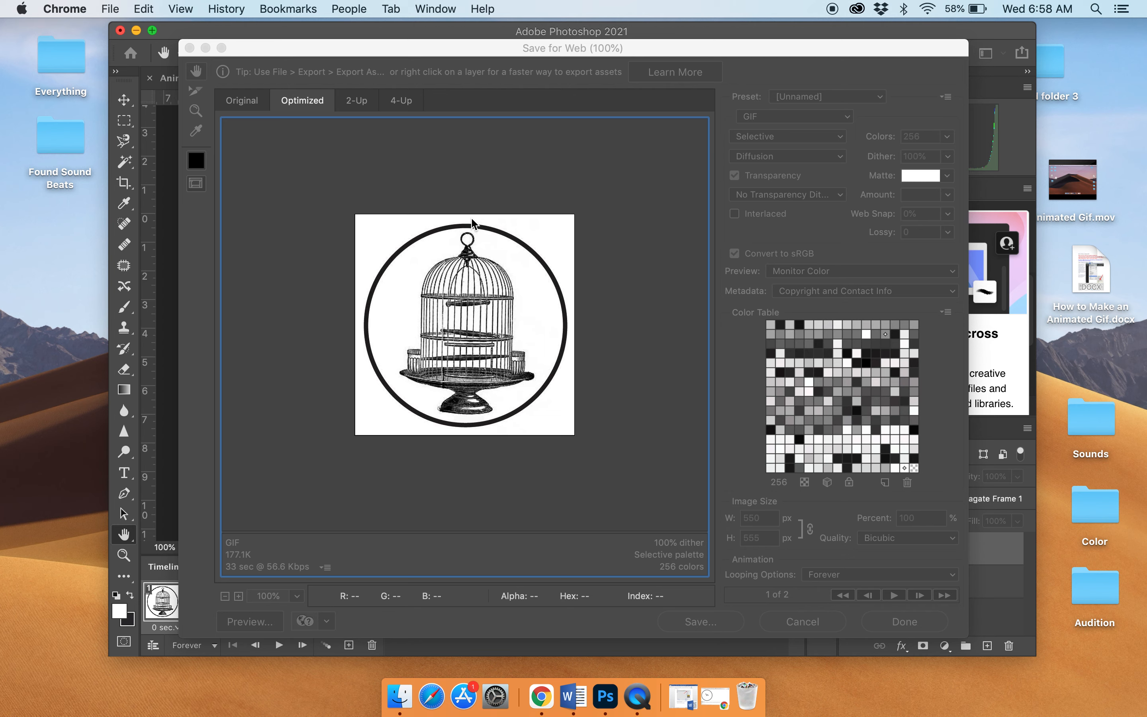
click(641, 251)
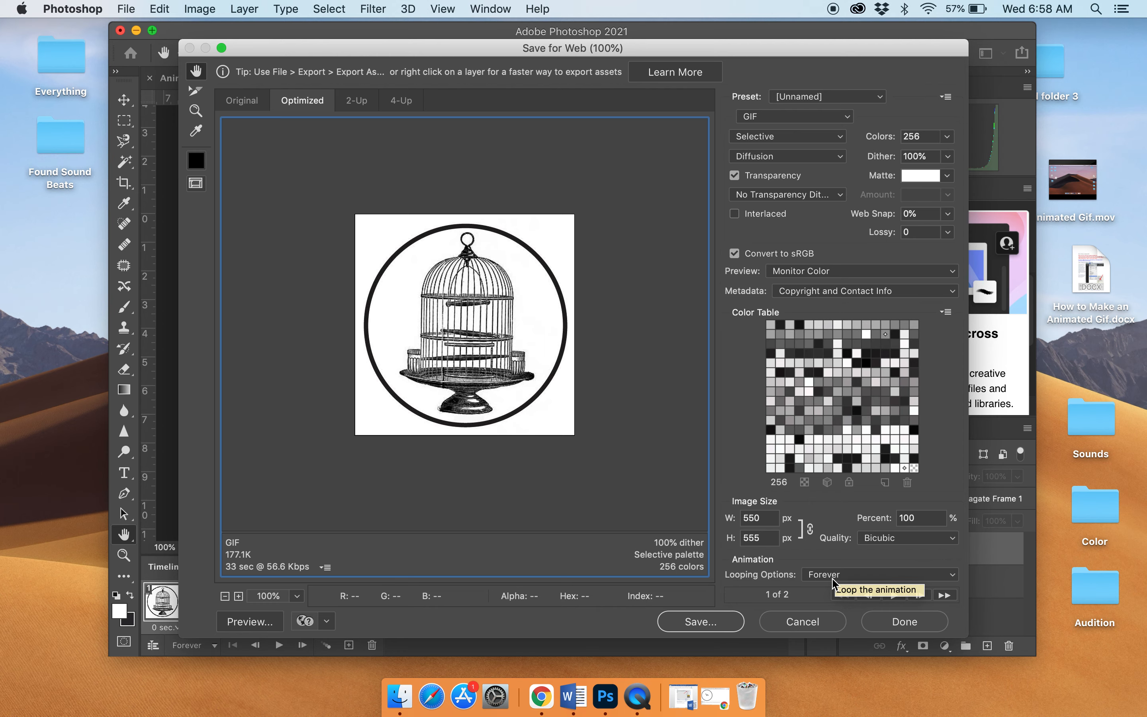
- Save the export to the Animation folder in HTML and Images format, named "Animated Gig" followed by the author's name
click(699, 623)
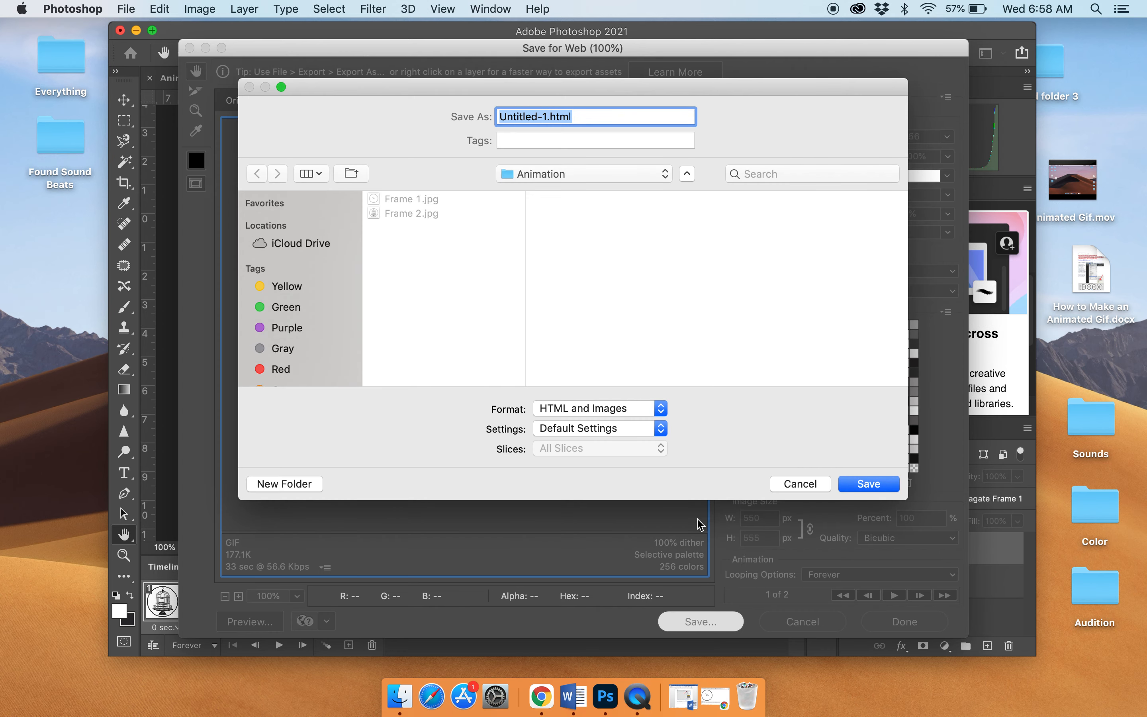
click(663, 410)
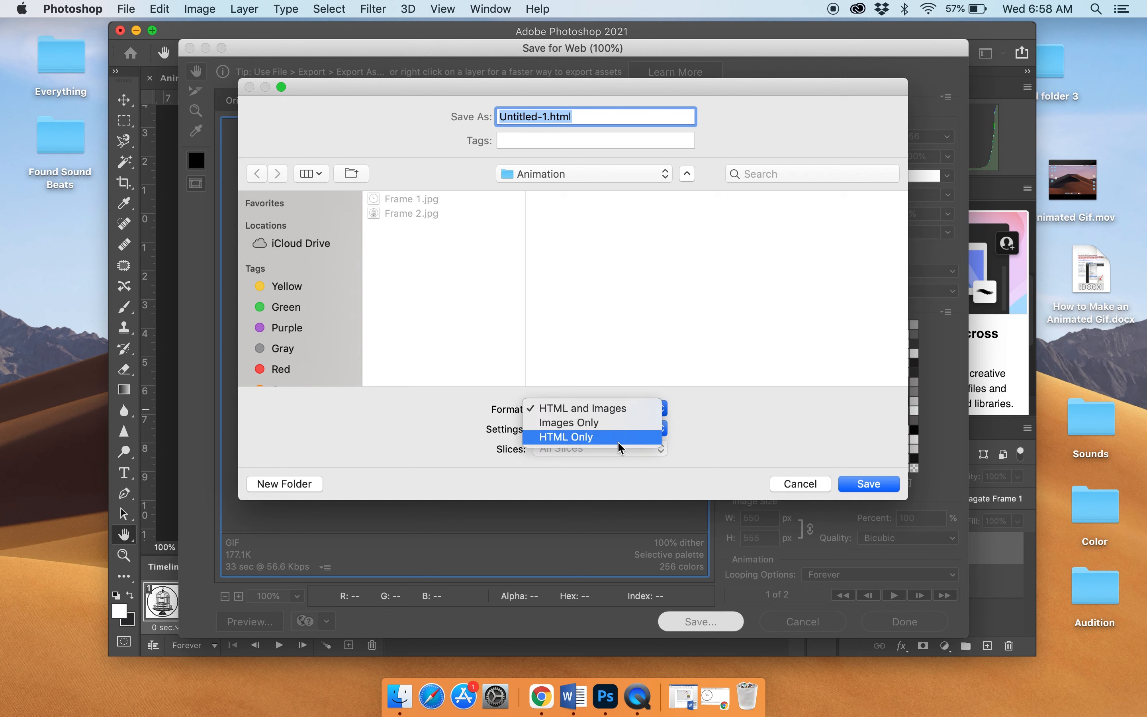
click(609, 411)
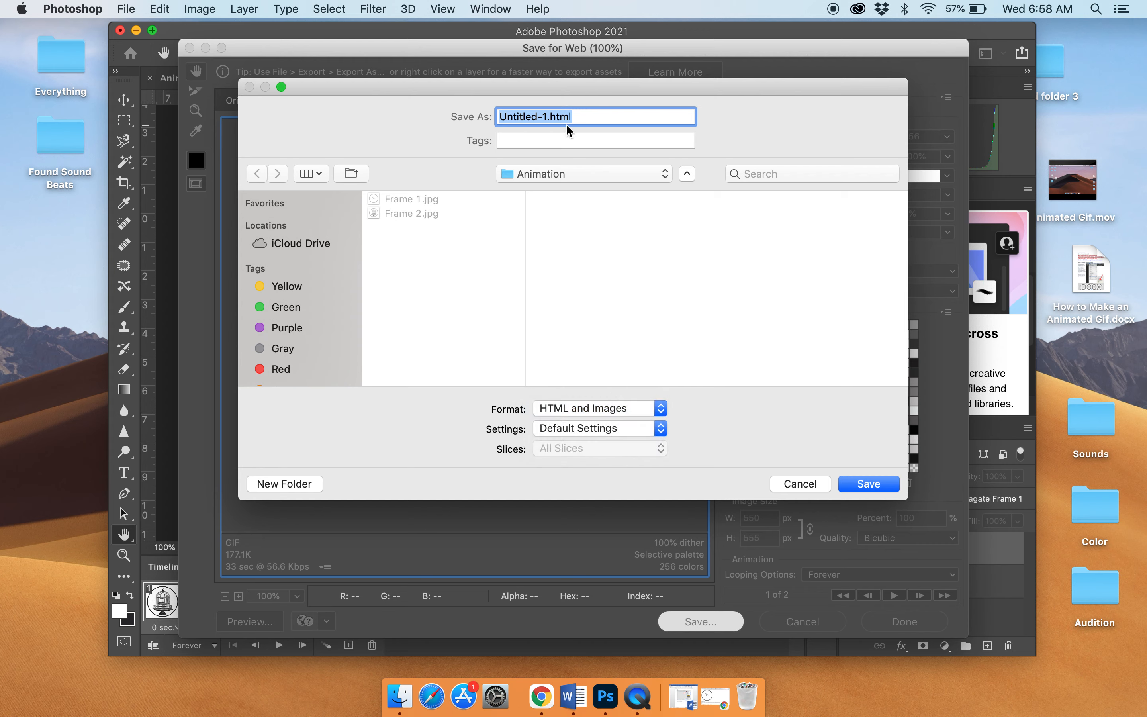
text(Animated )
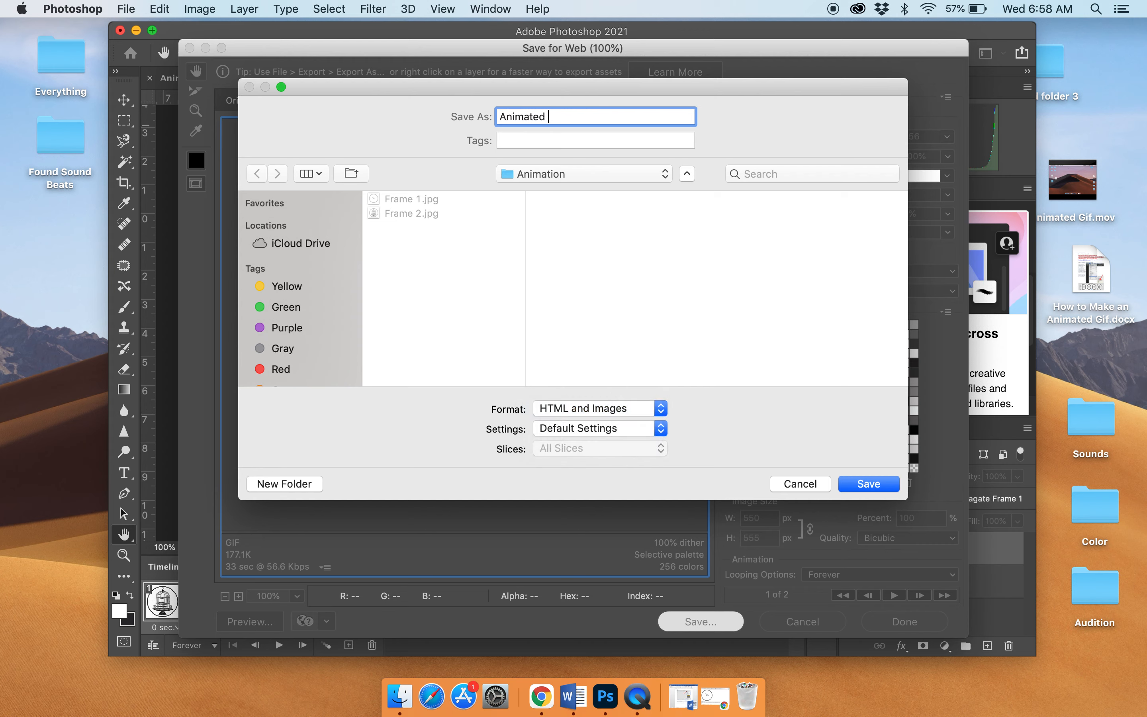
text(Gig Stinger Karla)
click(863, 483)
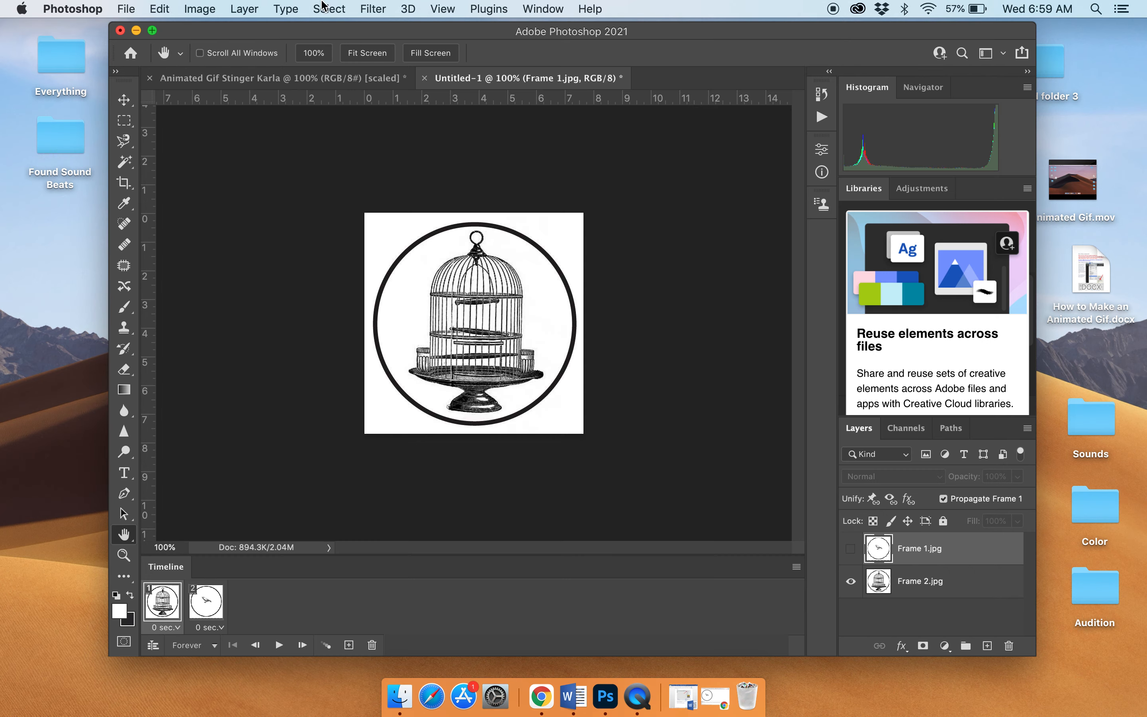
- Minimize Photoshop, open the Animation folder on the desktop, and check the contents of its images subfolder
click(136, 31)
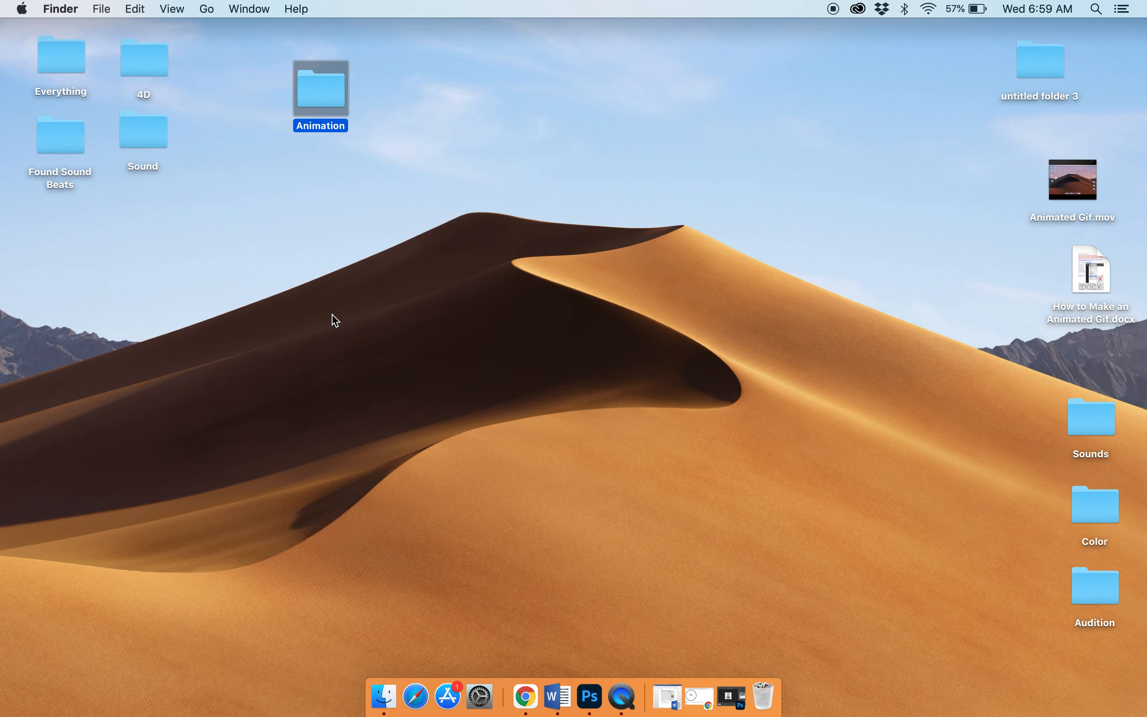
double_click(315, 92)
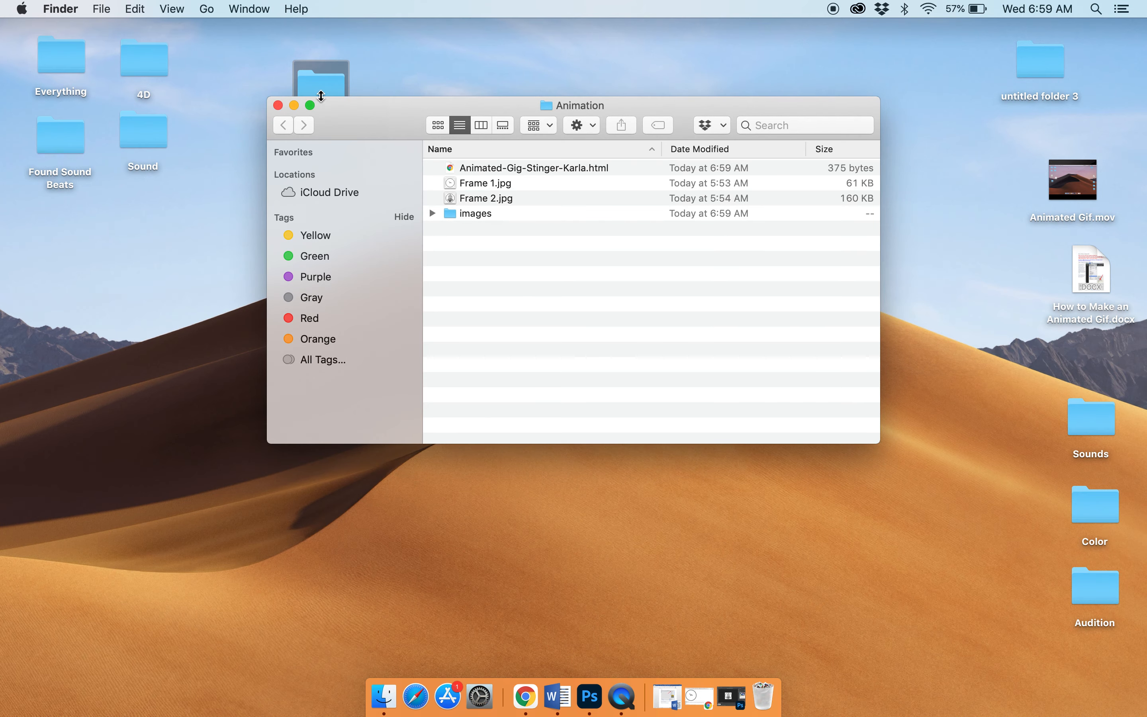
click(433, 214)
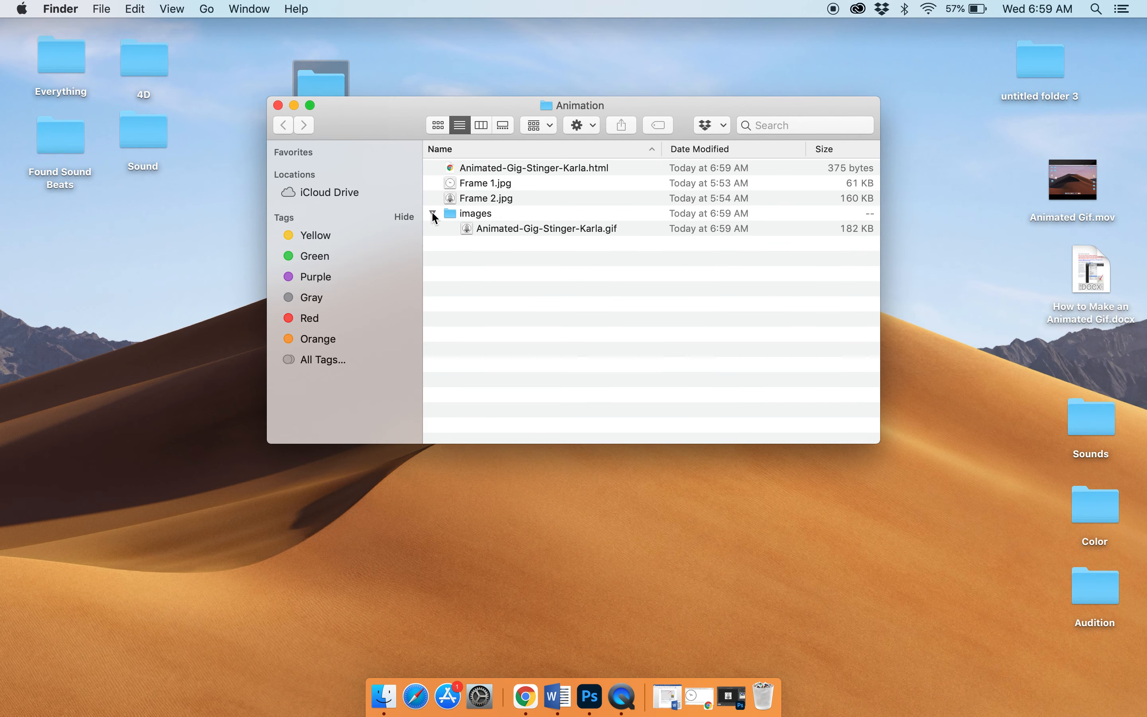
click(433, 215)
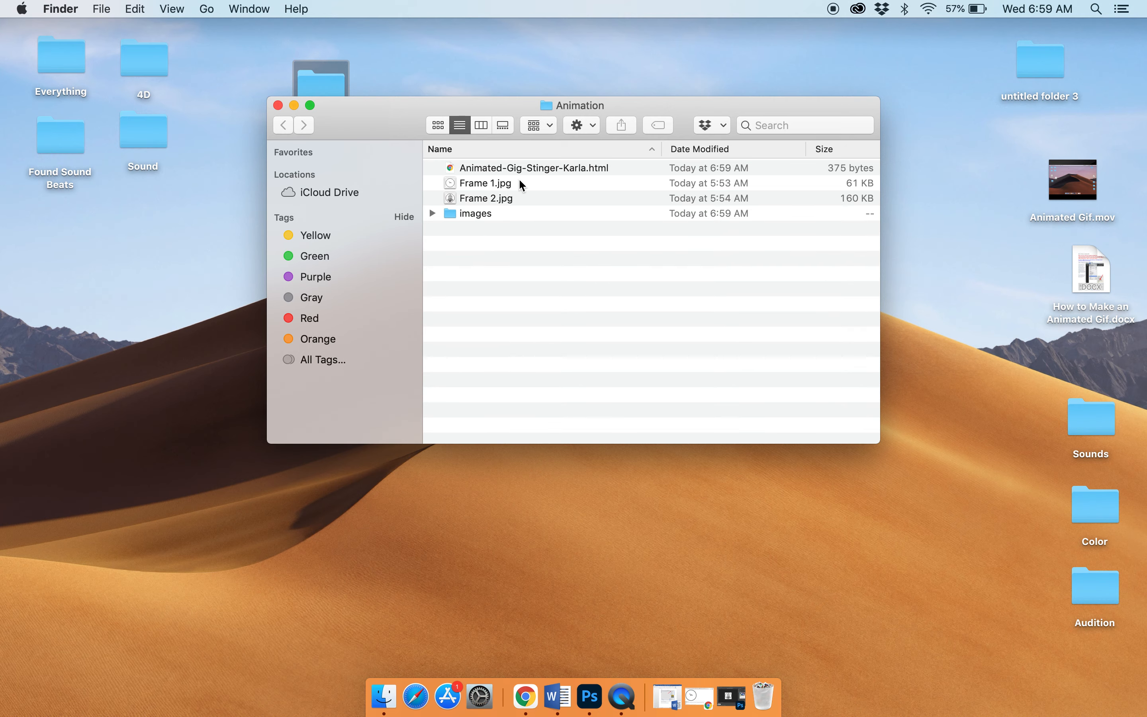
- Open the exported HTML file in Chrome to check that the animation plays, and close the browser window
click(558, 174)
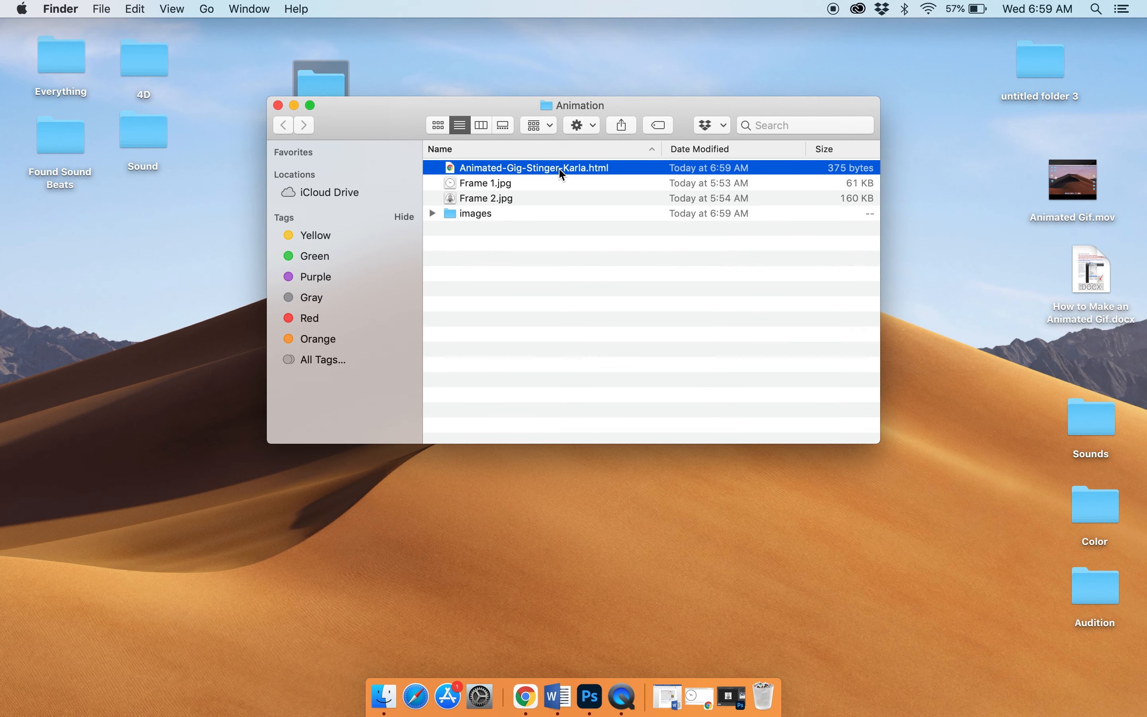
double_click(559, 170)
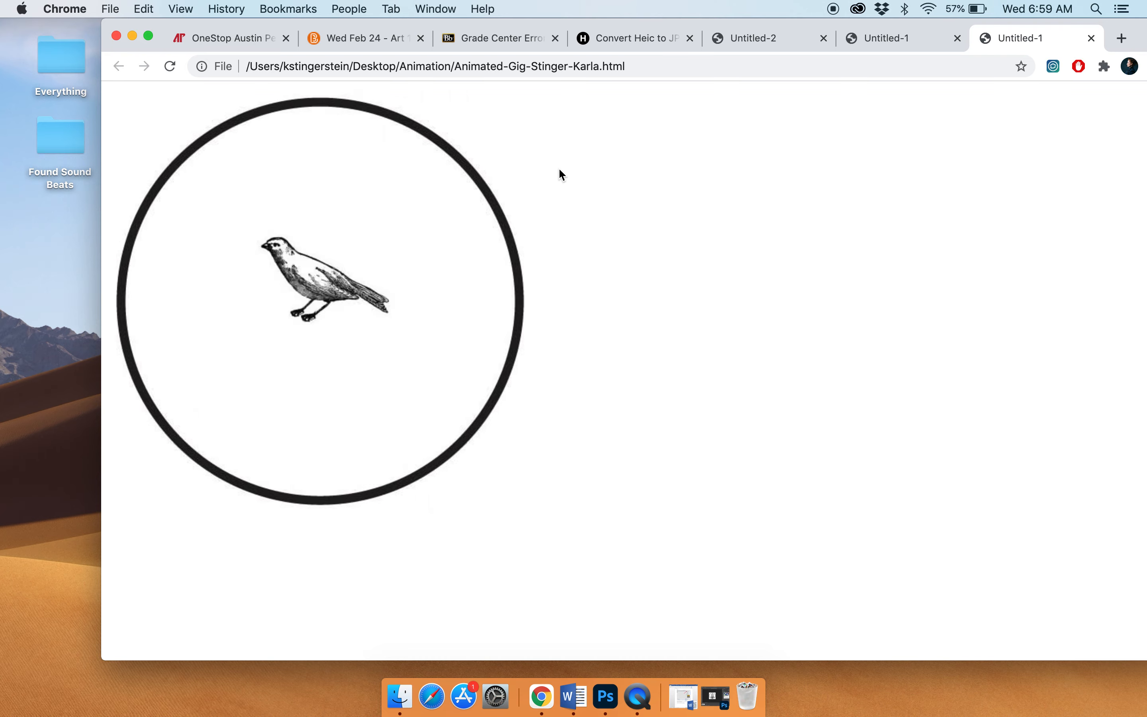
click(117, 36)
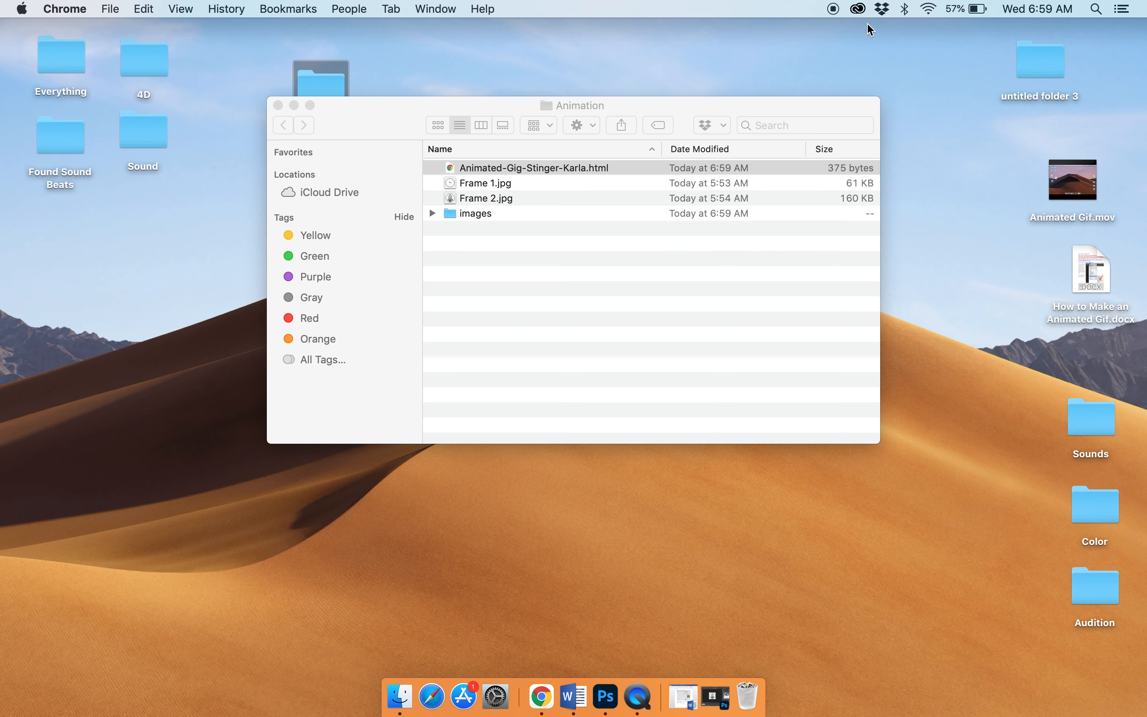